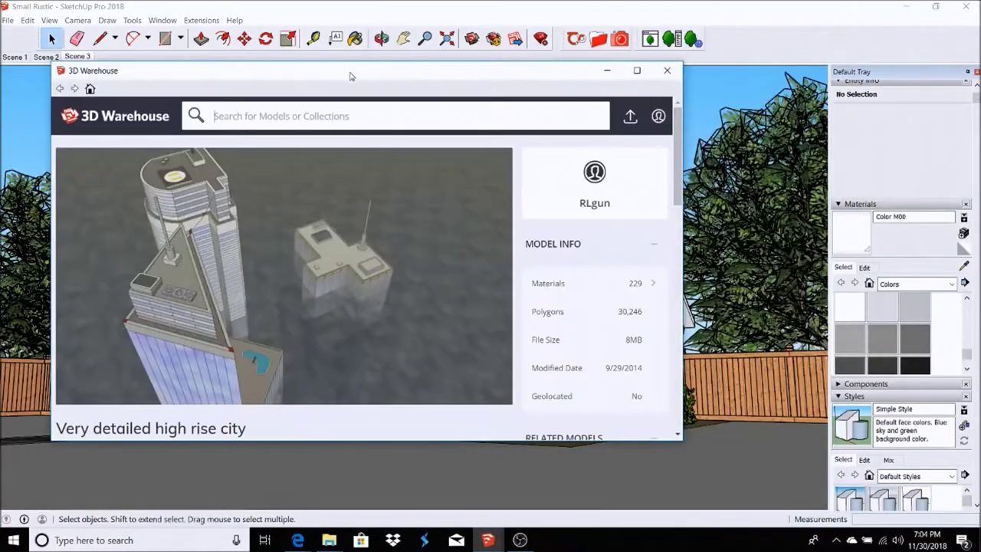
Step: Start a new search in the 3D Warehouse browser
click(307, 116)
Step: Search 3D Warehouse for 'winter trees' and load the Low poly 3d tree winter spruce (029) into the model
text(win)
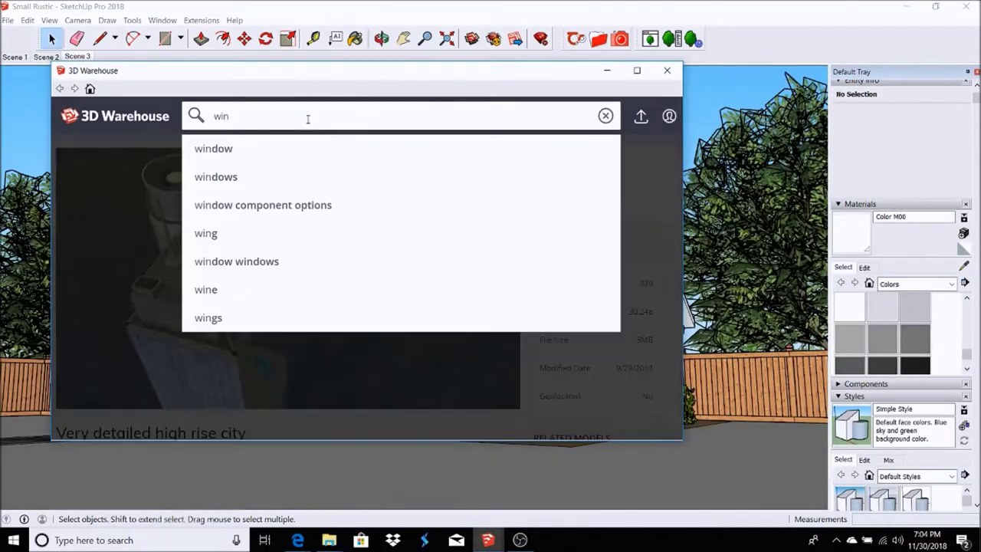
text(ter trees)
key(Return)
click(615, 335)
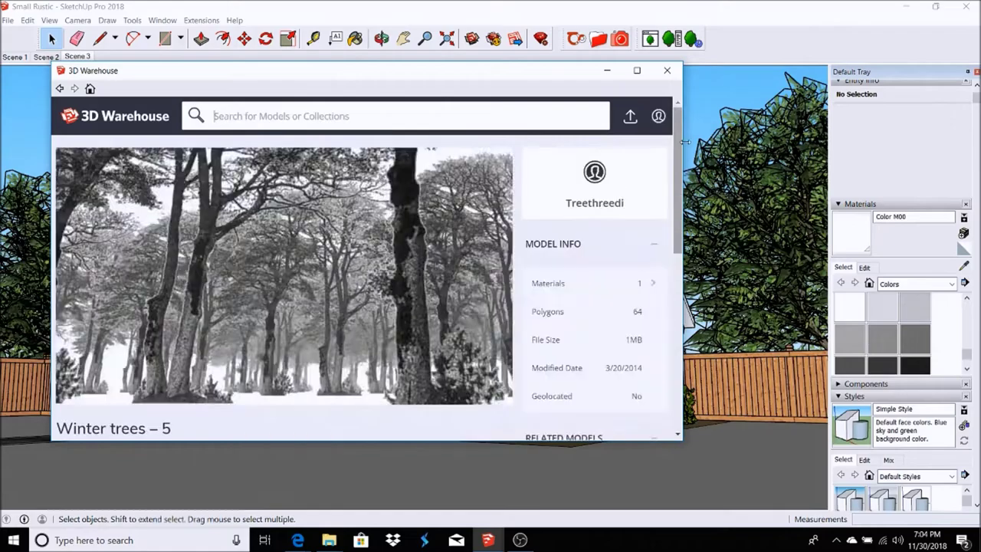
scroll(469, 284, down, 3)
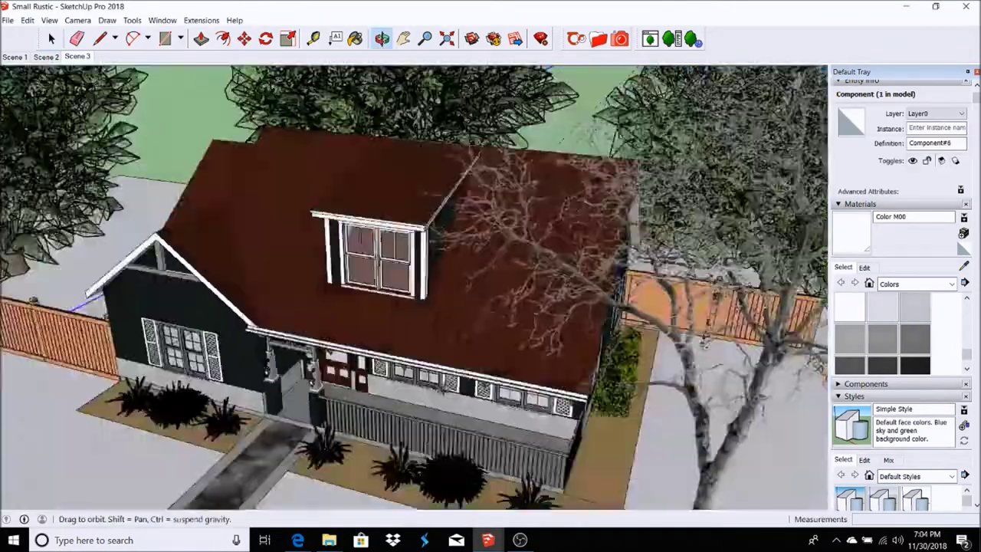
click(51, 38)
click(87, 56)
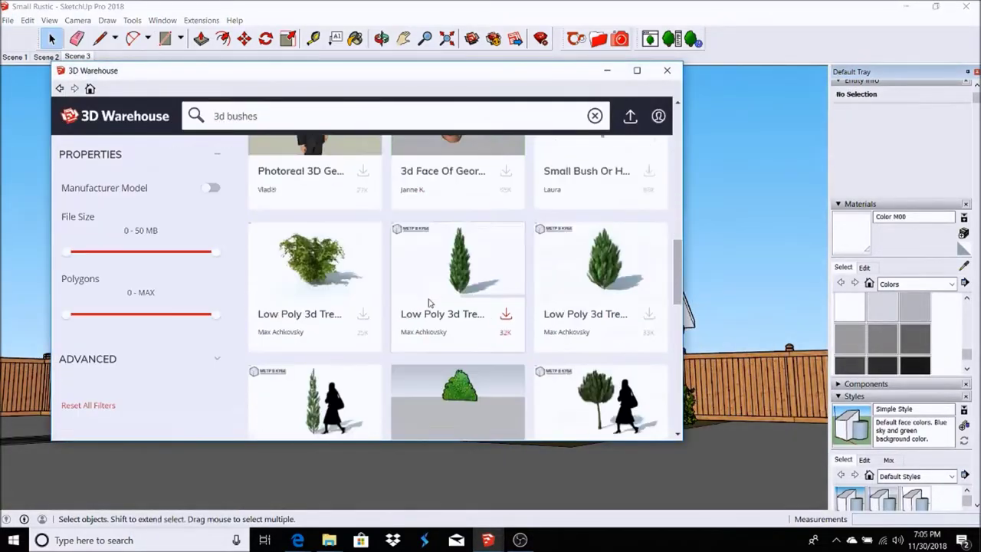
click(430, 302)
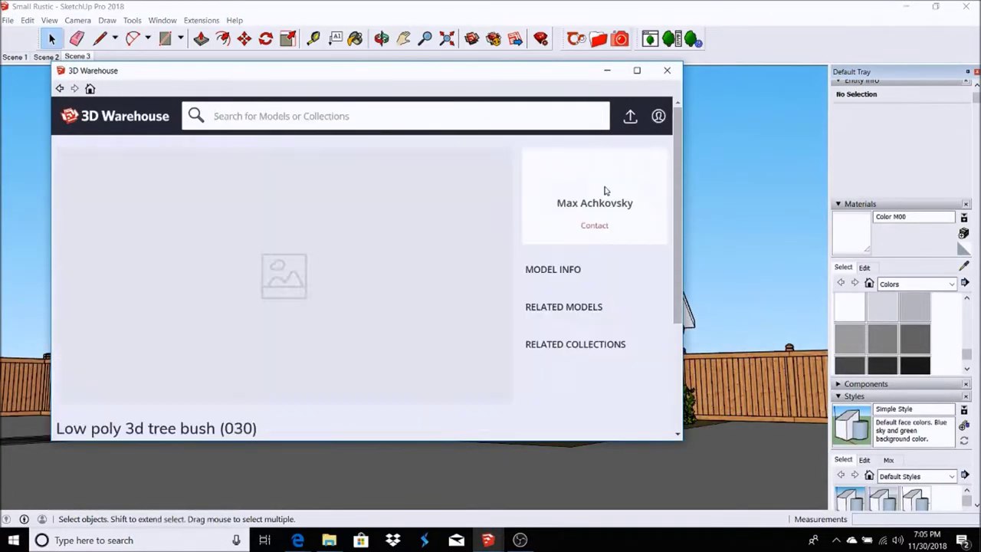
scroll(605, 230, down, 10)
click(650, 184)
scroll(606, 244, up, 2)
click(581, 161)
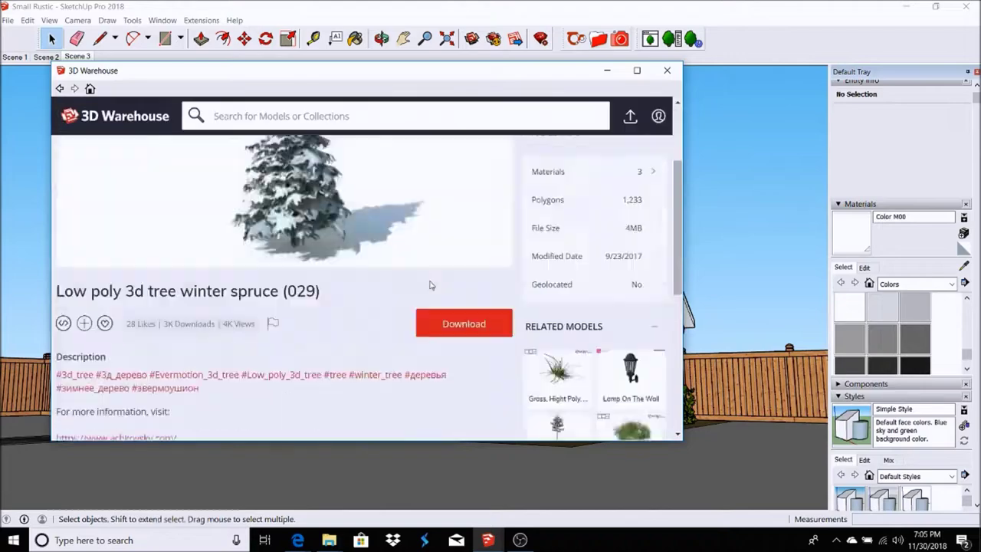
click(464, 332)
click(317, 287)
Step: Place the spruce, rotate it, and set it down beside the fence
click(384, 259)
key(q)
click(728, 182)
click(444, 200)
key(space)
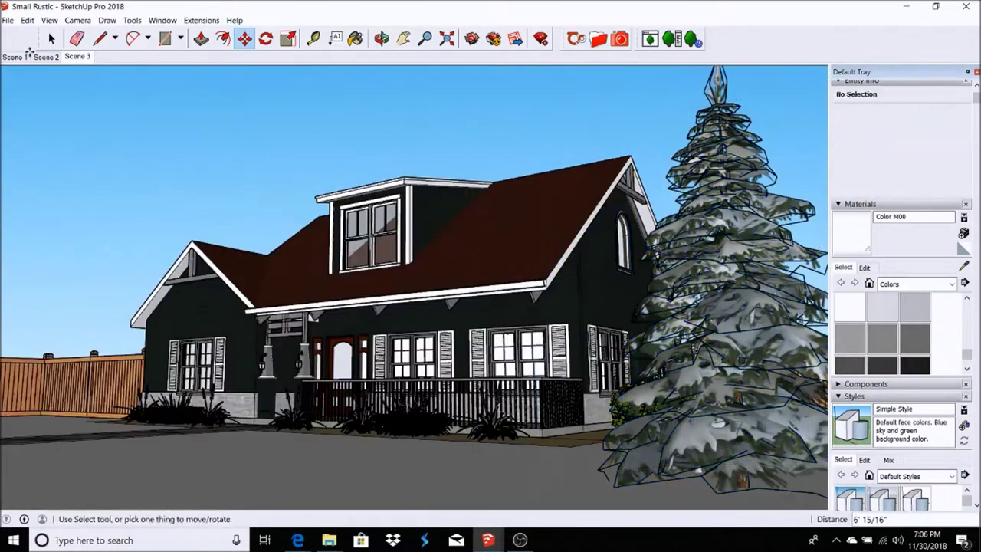
Step: Copy the spruce and paste a second tree beside the house
click(27, 20)
click(56, 74)
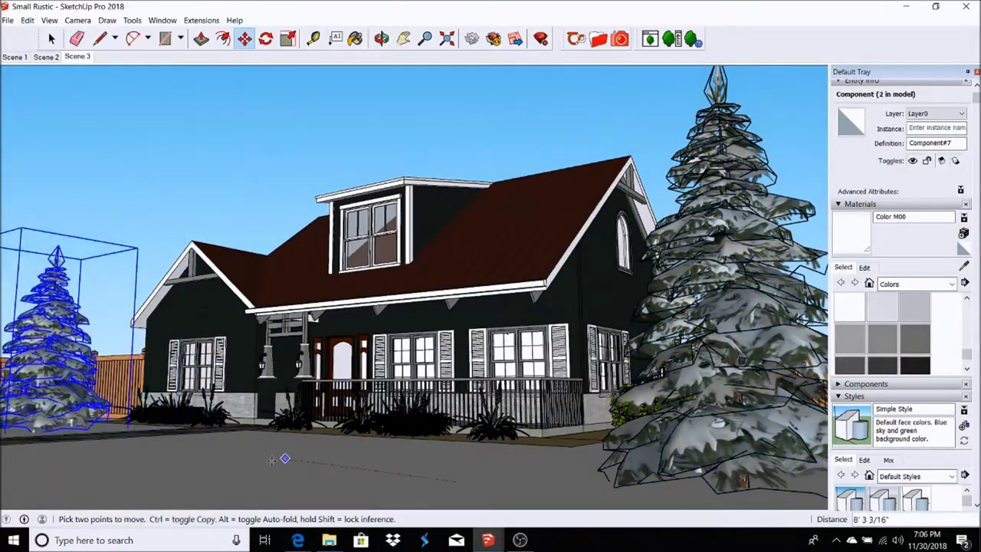
click(157, 468)
click(8, 20)
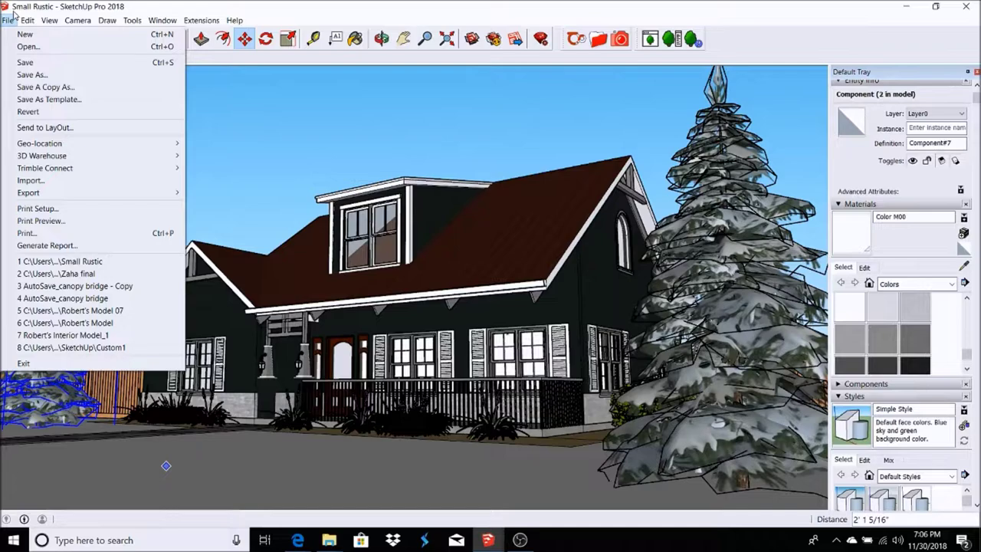
Step: Find Snow Trees 07 among the related models and load it into the model
click(222, 156)
scroll(398, 230, down, 5)
click(582, 191)
scroll(595, 258, down, 3)
scroll(594, 258, down, 3)
scroll(594, 258, down, 3)
scroll(594, 258, down, 3)
scroll(592, 254, down, 3)
scroll(592, 254, up, 3)
click(595, 256)
scroll(537, 291, down, 3)
click(464, 268)
click(317, 288)
Step: Search 'winter trees' again and download the Low poly 3d tree winter spruce (037)
click(7, 20)
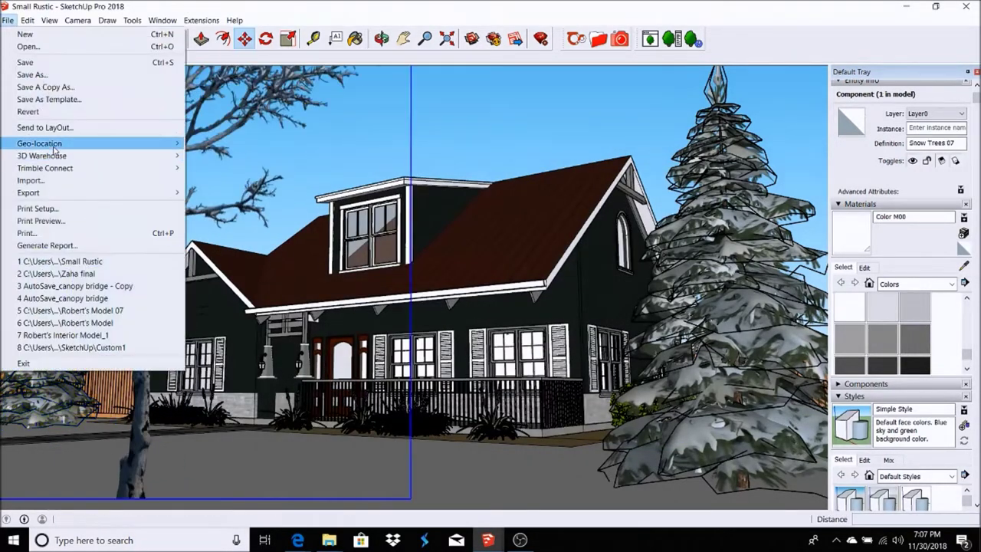
click(216, 154)
click(307, 116)
text(winter tr)
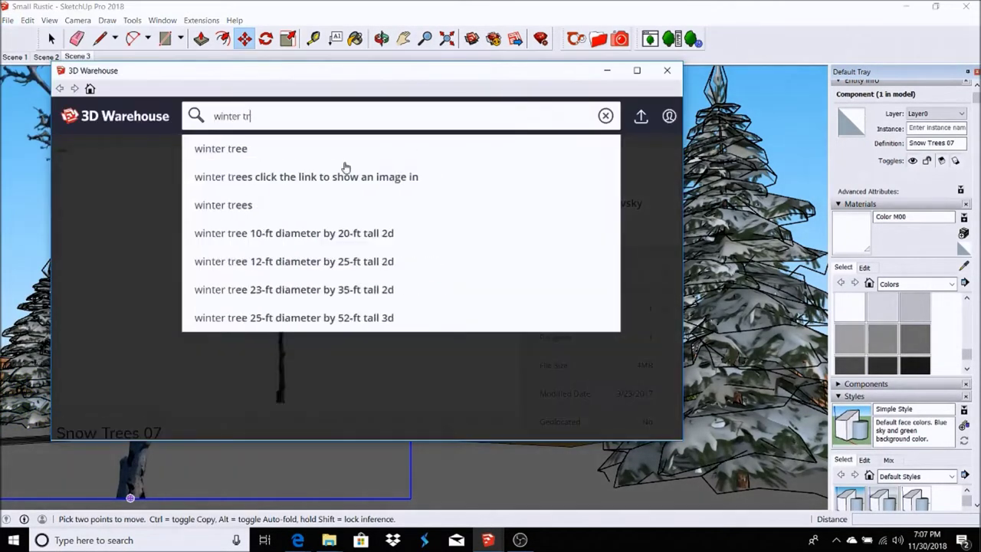
text(ees)
key(Return)
scroll(424, 251, down, 3)
scroll(429, 260, down, 3)
scroll(460, 284, down, 3)
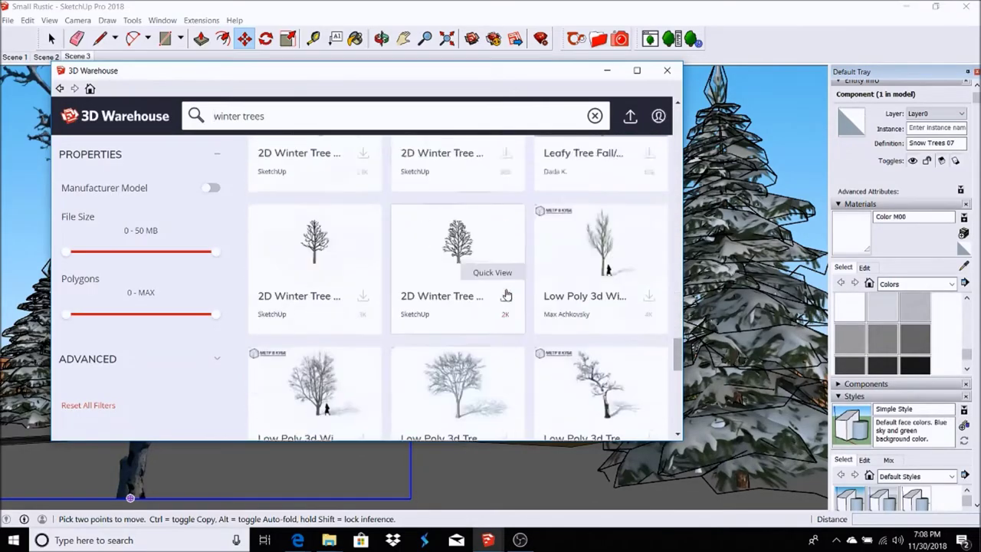
scroll(305, 305, down, 2)
click(316, 337)
click(465, 204)
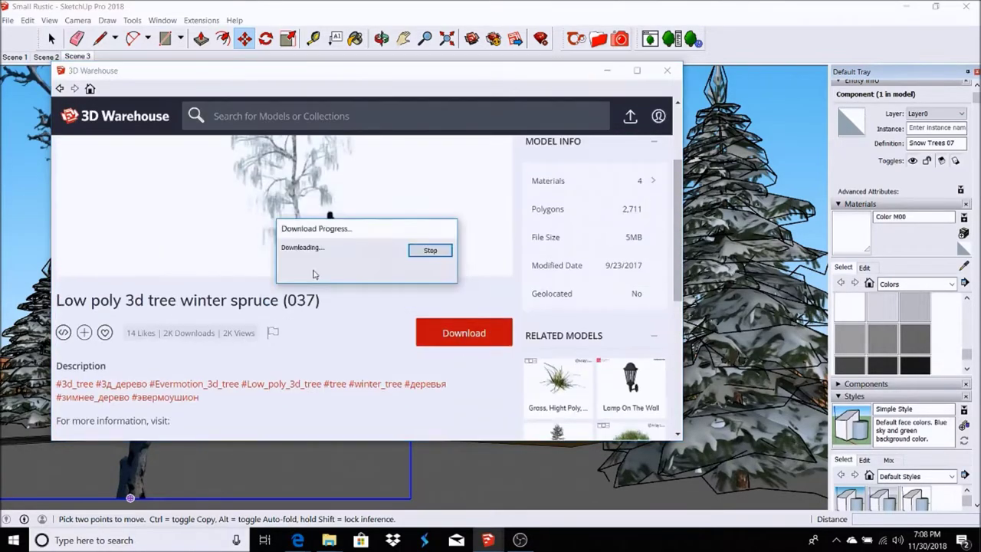
middle_drag(414, 491, 429, 322)
Step: Rotate the new snow tree and move it to its spot by the house
key(q)
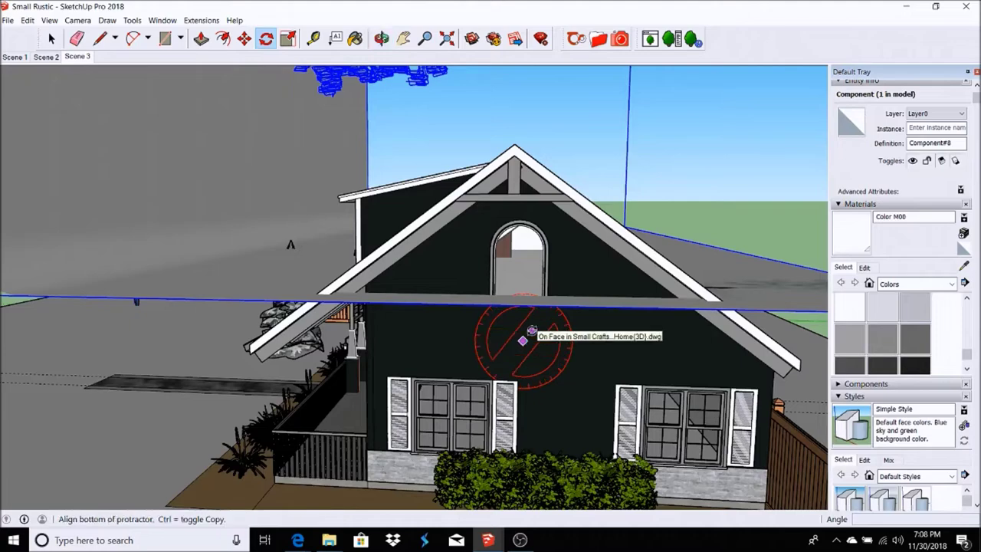
click(523, 341)
click(540, 340)
key(space)
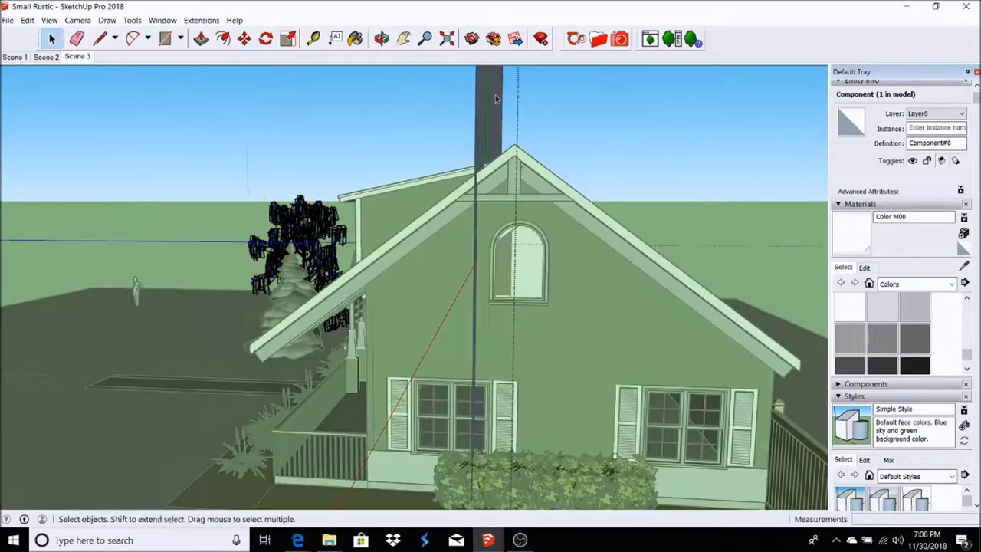
key(m)
click(219, 108)
key(space)
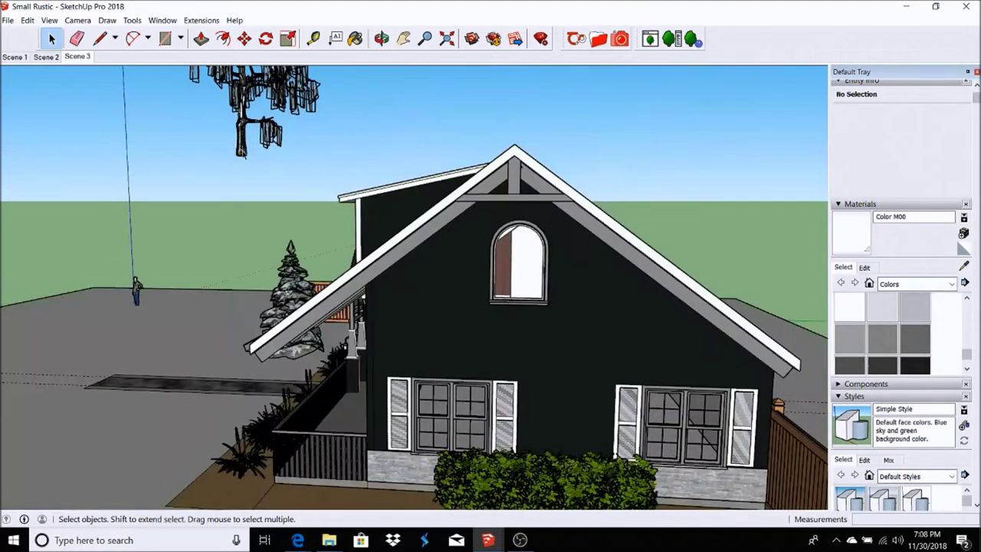
key(m)
click(77, 57)
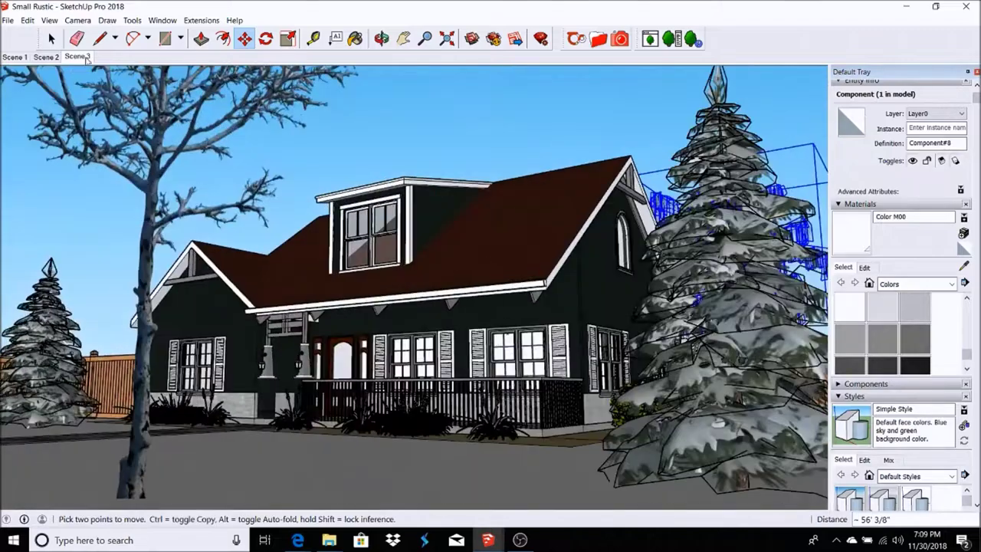
Step: Paste copies of the tree in place and scale one up to 2.00 behind the roof
click(27, 20)
click(39, 99)
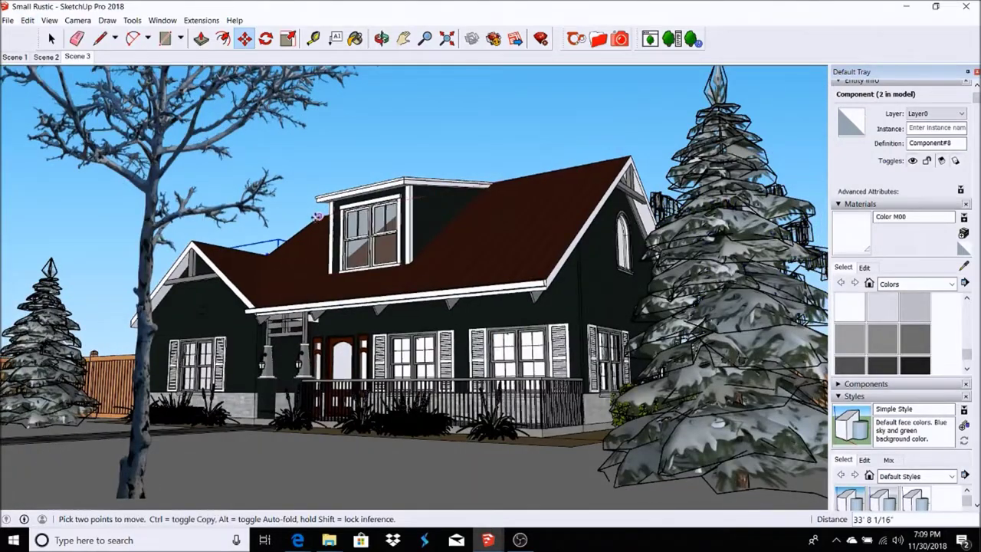
click(29, 20)
click(28, 20)
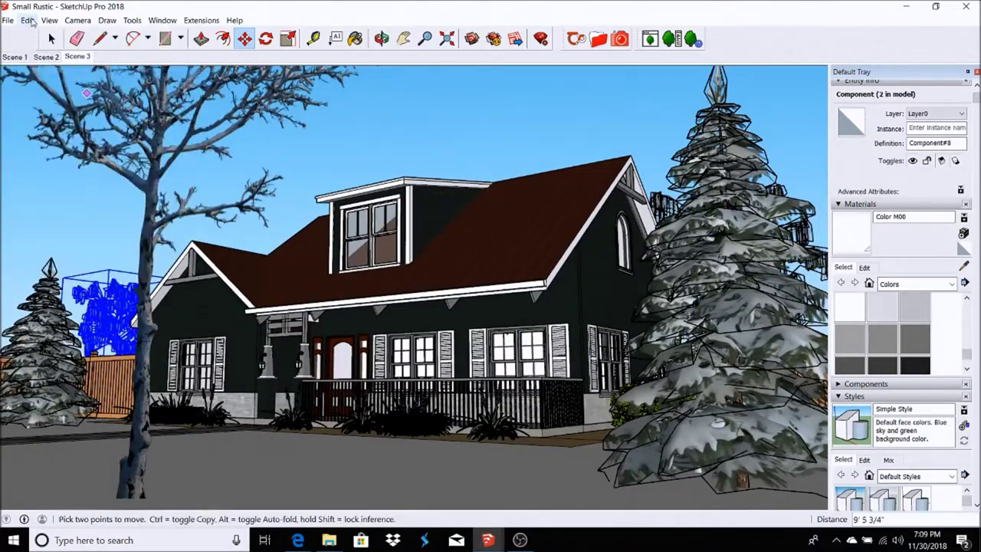
key(s)
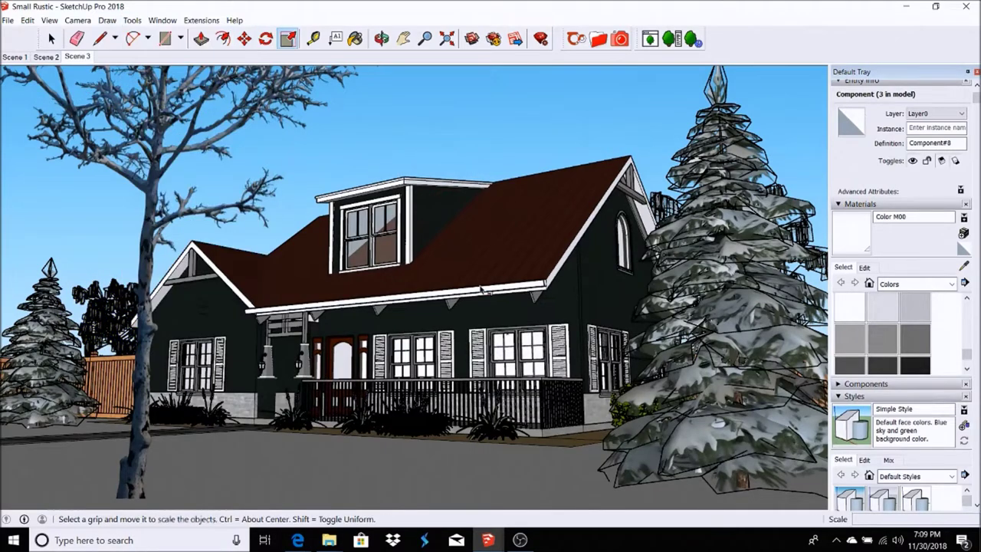
middle_drag(628, 156, 215, 401)
scroll(214, 401, down, 3)
scroll(94, 327, down, 2)
click(77, 57)
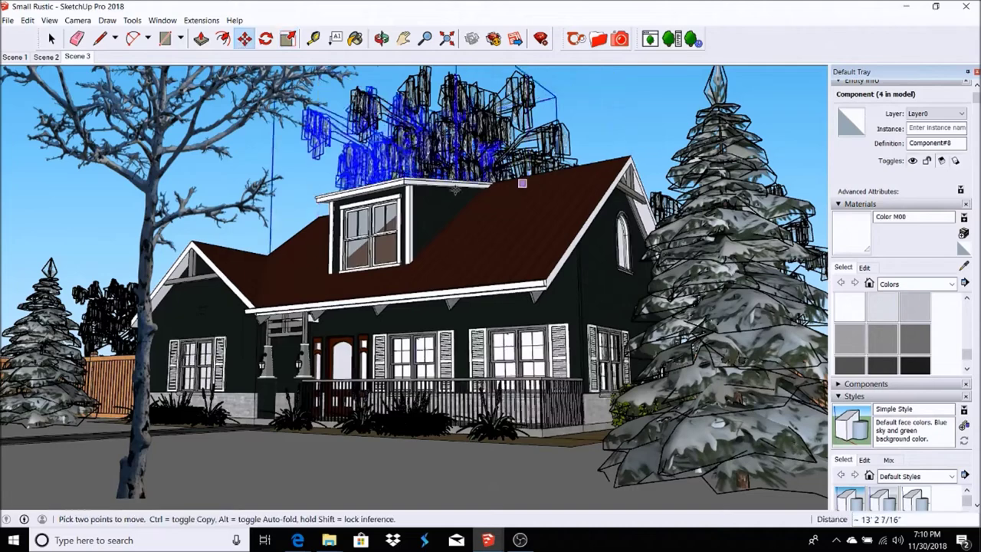
click(7, 20)
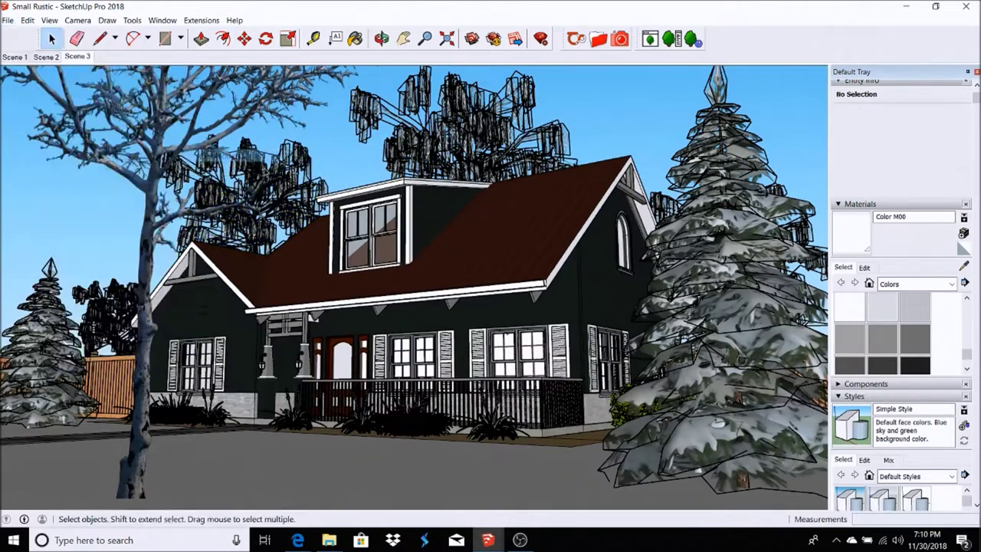
Step: Search 3D Warehouse for 'snow', download the Snow mound, and place it in front of the porch
click(219, 153)
click(246, 115)
text(snow)
key(Return)
scroll(388, 294, down, 3)
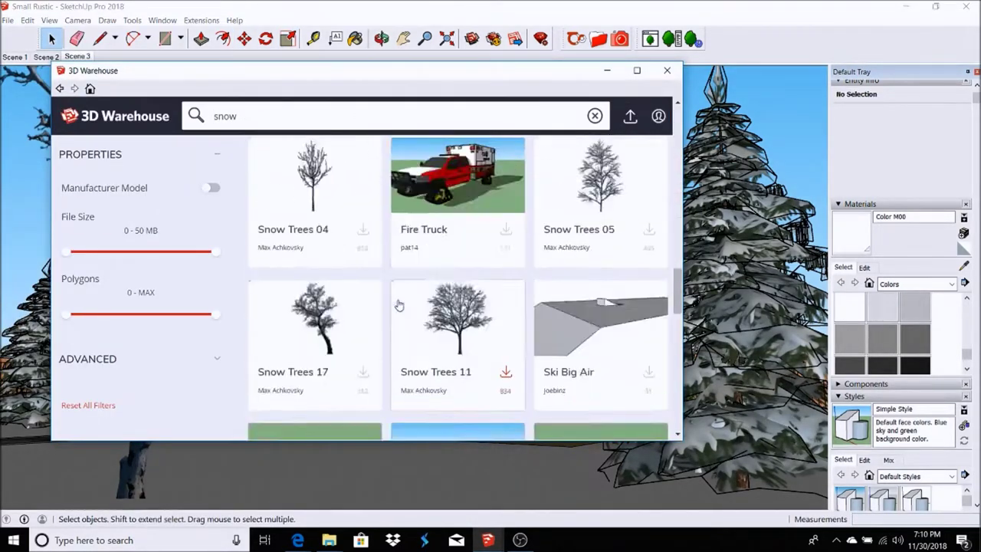
scroll(388, 293, down, 3)
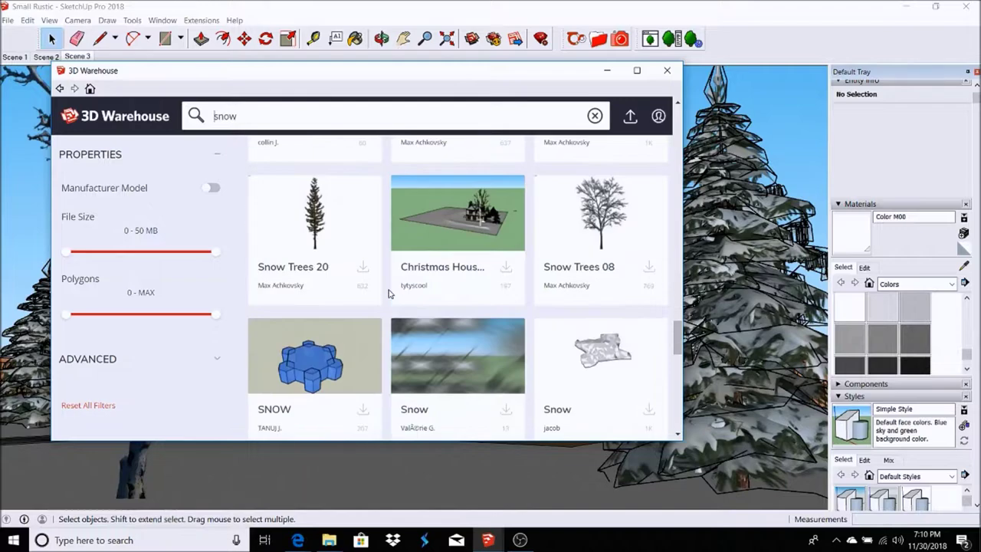
click(601, 352)
click(465, 204)
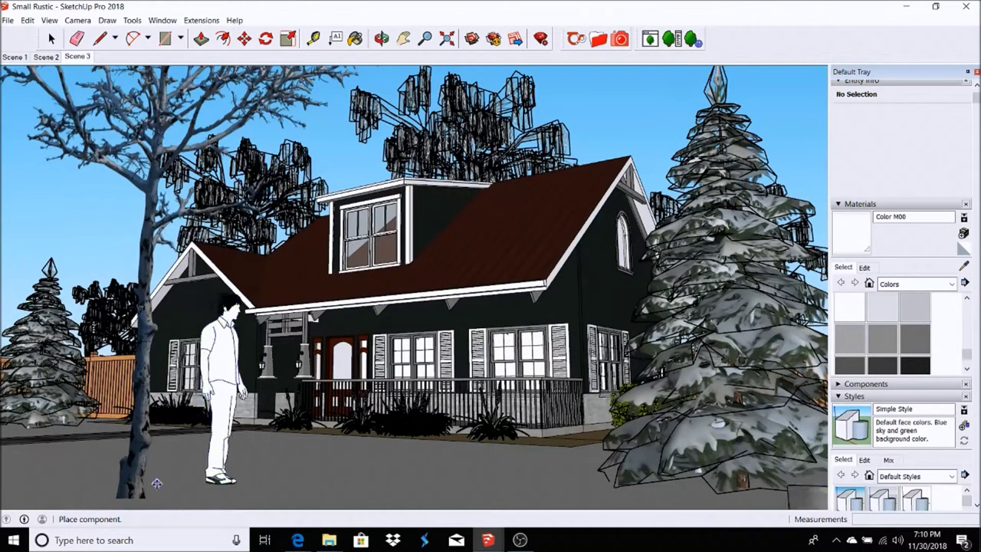
click(368, 476)
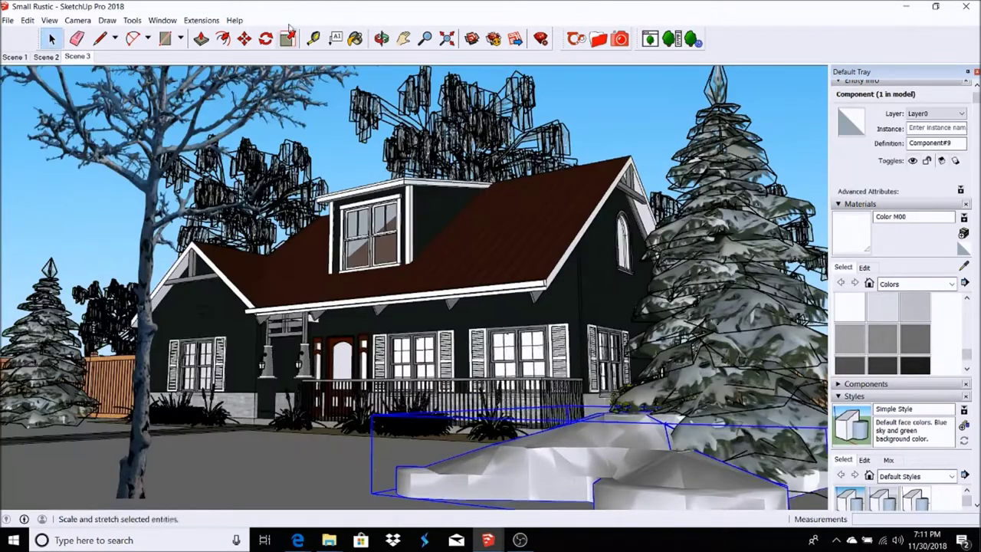
click(244, 38)
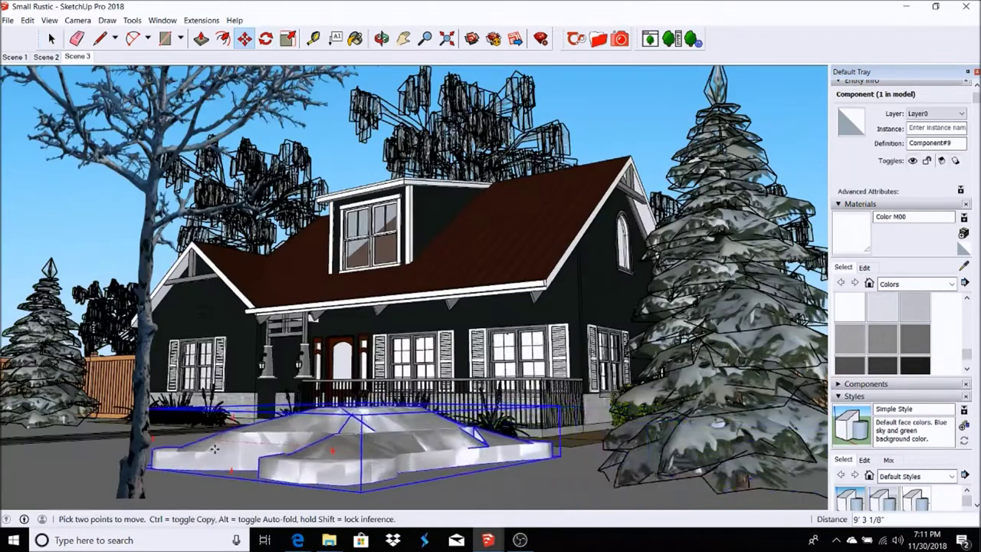
drag(215, 450, 355, 448)
Step: Paste three more snow mound copies onto the ground in front of the house
click(27, 20)
click(46, 89)
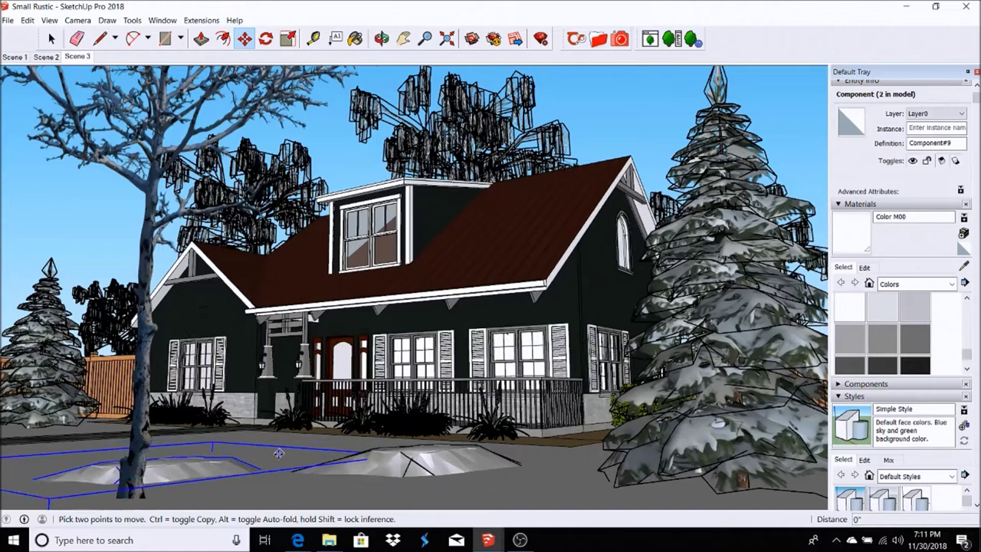
click(28, 20)
click(69, 98)
click(27, 20)
click(46, 89)
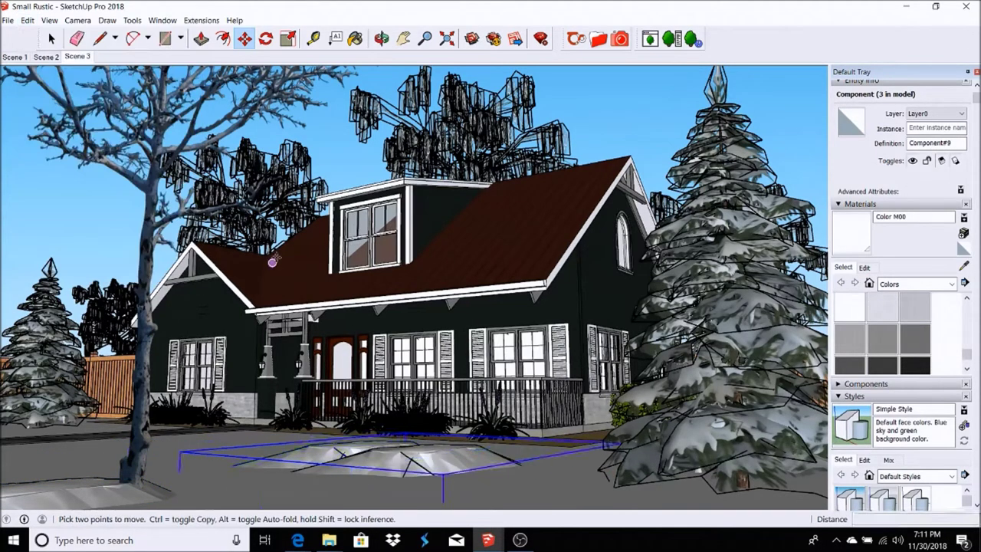
click(9, 20)
click(200, 193)
Step: Search 3D Warehouse for 'snow home' and browse the results past the Snow Villa model
text(e c)
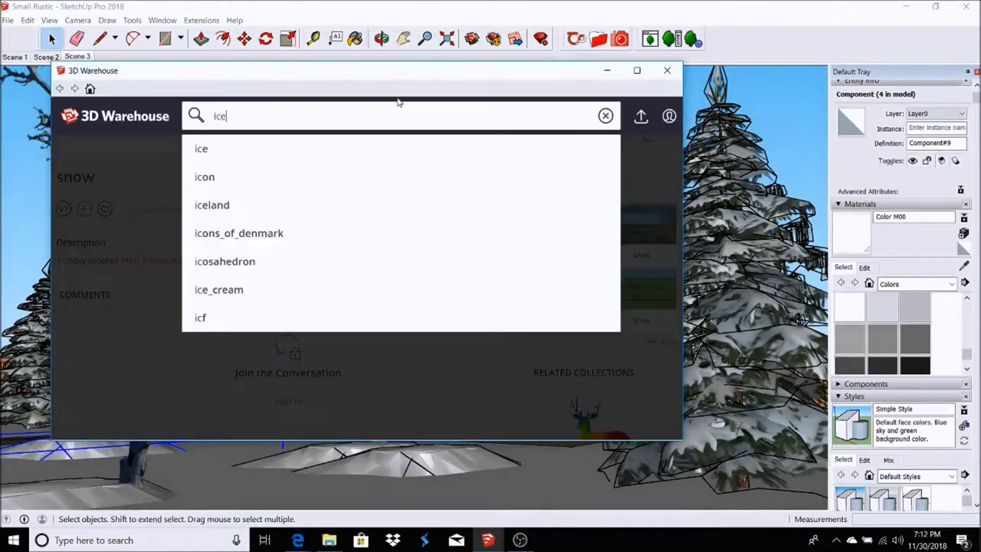
key(BackSpace)
text(sic)
key(ctrl+a)
text(snow)
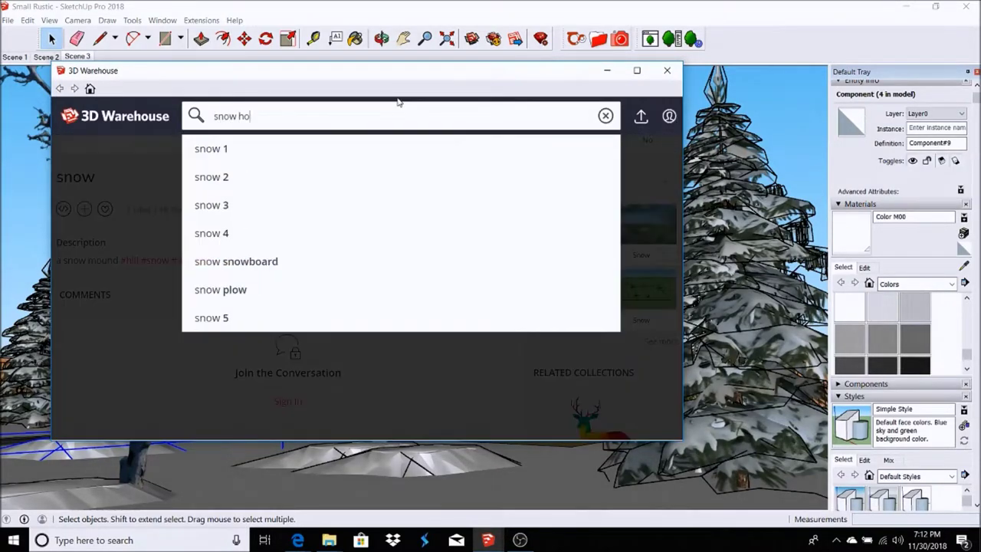
text( home)
key(Return)
click(449, 253)
click(59, 88)
scroll(428, 283, down, 5)
scroll(428, 284, down, 5)
scroll(428, 284, down, 5)
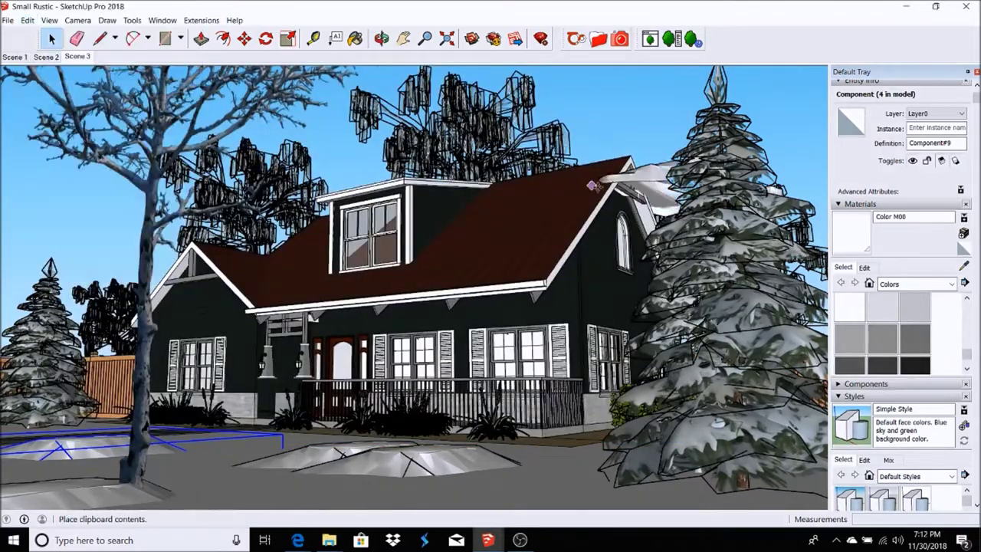
Step: Place the pasted snow patch on the roof, then rotate and move it into position
click(591, 265)
scroll(429, 322, up, 5)
key(q)
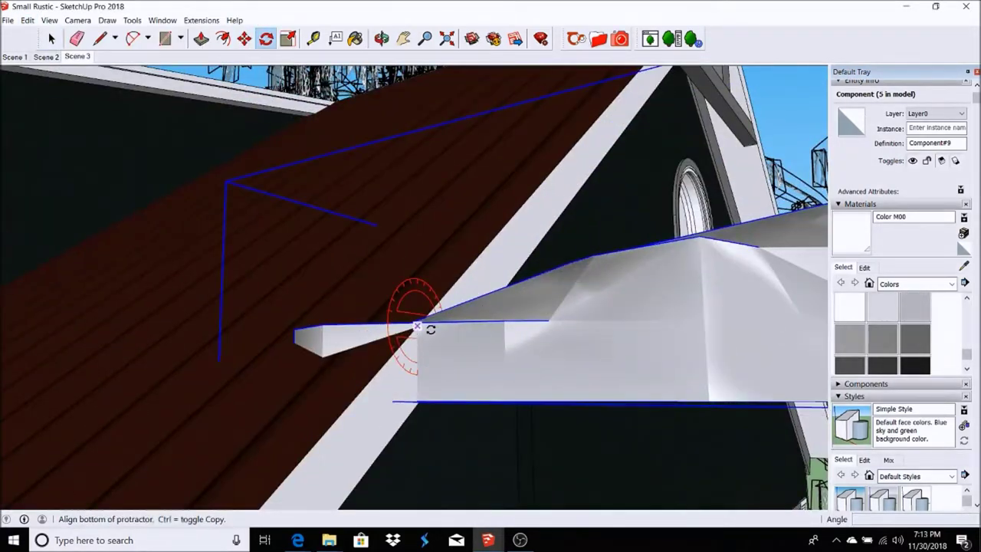
scroll(421, 328, down, 5)
key(m)
scroll(498, 292, up, 3)
scroll(581, 277, down, 3)
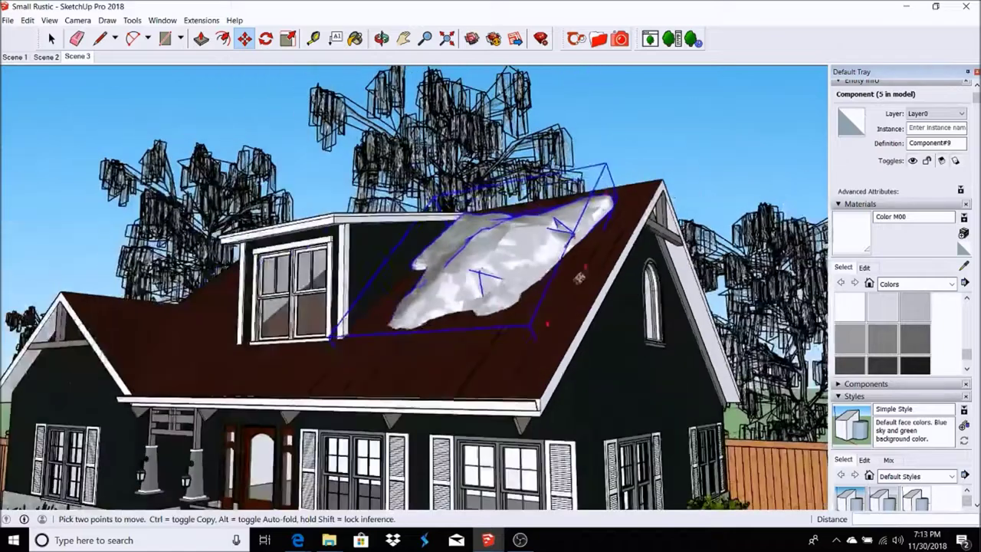
scroll(580, 277, down, 3)
scroll(307, 291, up, 5)
Step: Paste a second snow patch onto the roof slope and prepare to resize it
click(27, 20)
click(46, 98)
scroll(657, 179, down, 4)
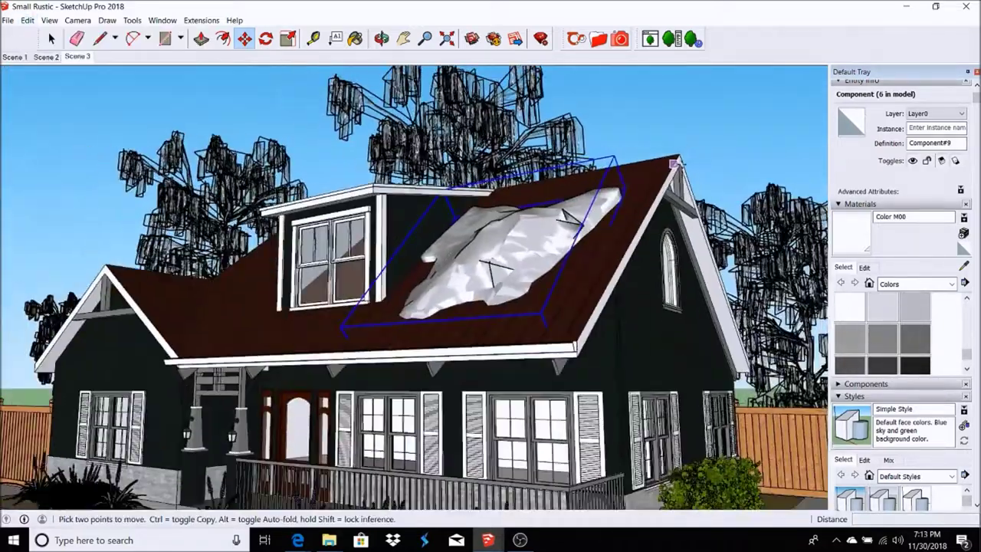
scroll(573, 165, down, 1)
key(s)
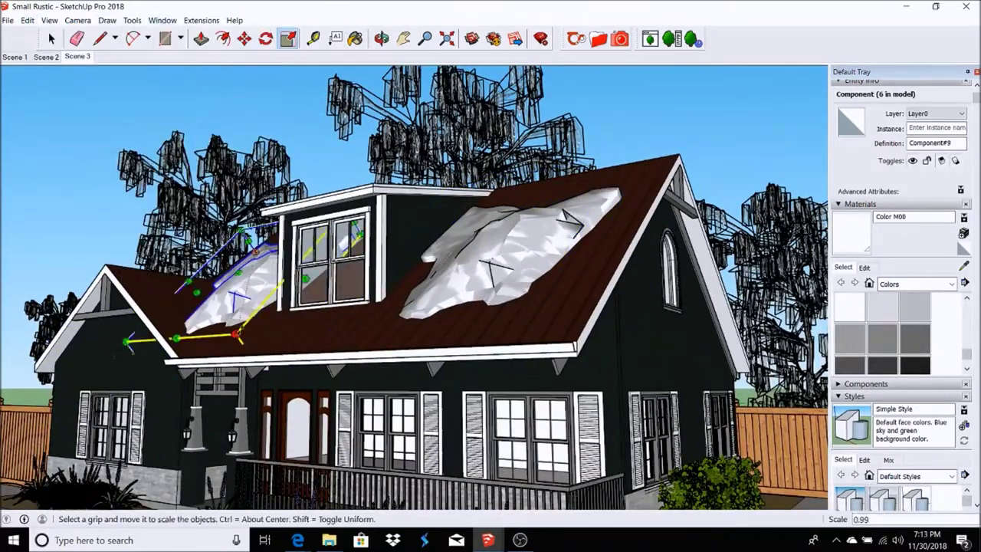
Step: Paste a third snow patch on the left roof slope, shrinking it to fit
click(27, 20)
click(46, 88)
click(245, 280)
click(132, 20)
click(154, 100)
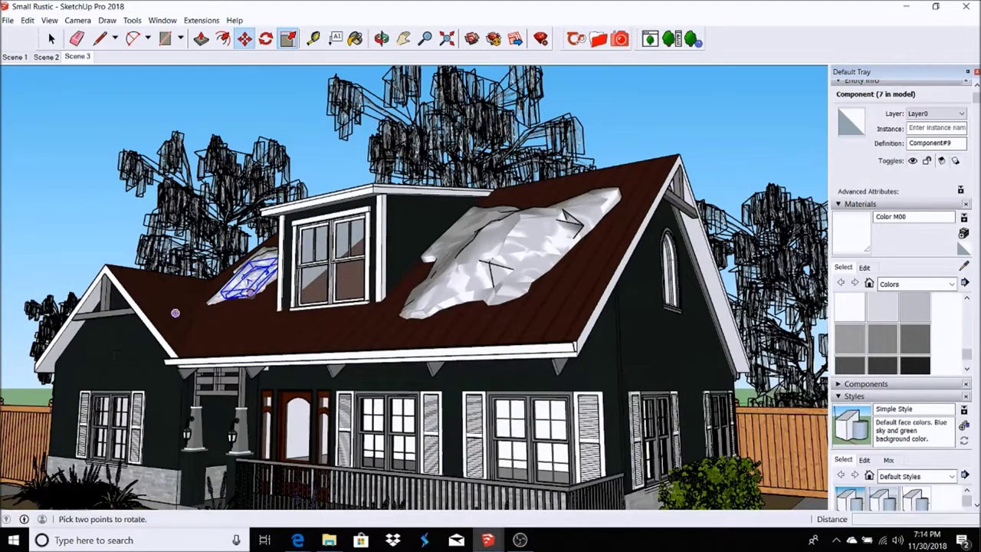
scroll(231, 338, up, 3)
scroll(231, 338, down, 2)
scroll(230, 338, down, 2)
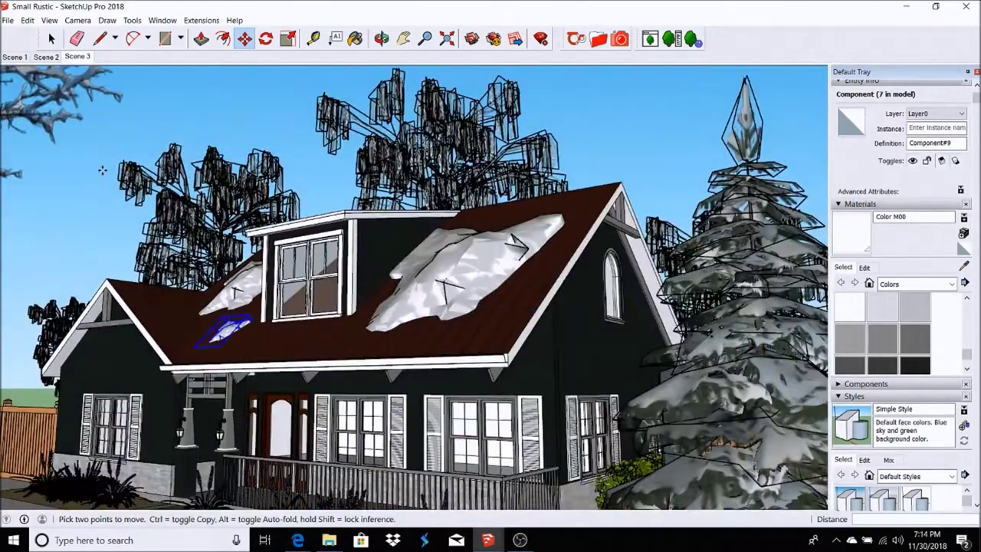
Step: Paste one more snow patch onto the roof
click(27, 20)
click(44, 87)
scroll(537, 284, up, 3)
scroll(537, 283, up, 3)
scroll(542, 272, up, 2)
scroll(542, 273, down, 3)
scroll(521, 274, down, 4)
scroll(491, 275, down, 1)
scroll(472, 274, down, 1)
scroll(472, 275, up, 2)
scroll(472, 275, up, 1)
Step: Search 3D Warehouse for 'now bushes', view the Winter Shrub model, then launch Thea Render
click(8, 20)
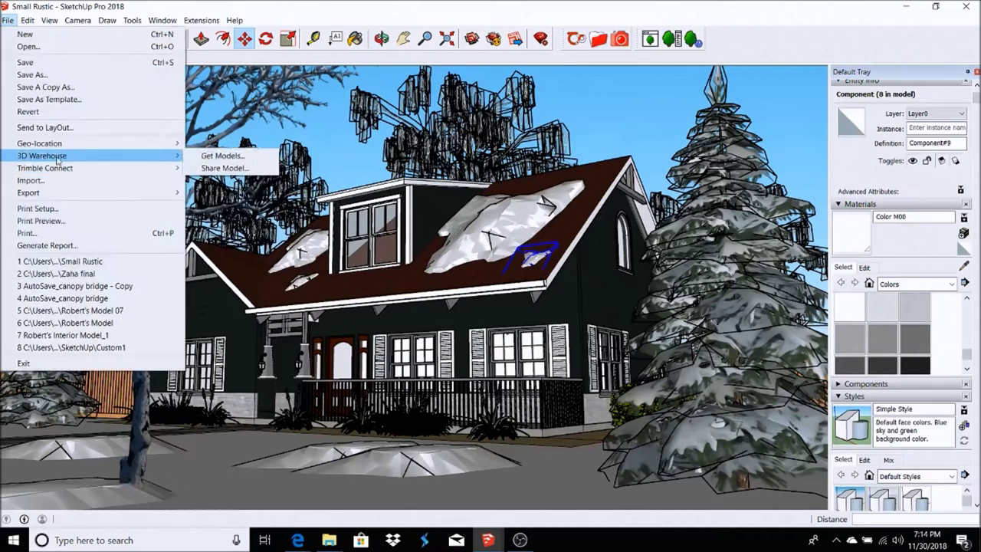
click(7, 20)
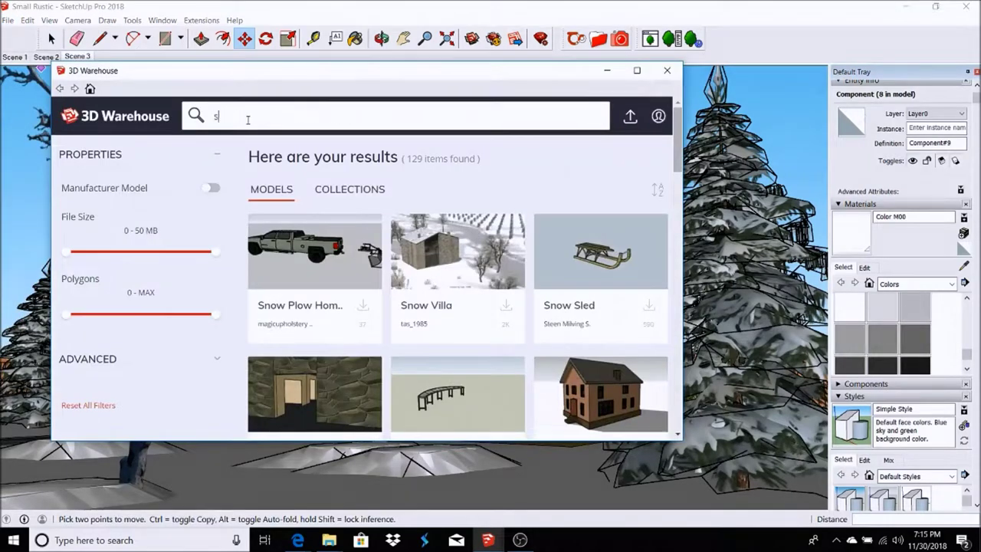
text(now bushes)
key(Return)
scroll(458, 307, down, 5)
click(314, 253)
scroll(360, 268, down, 10)
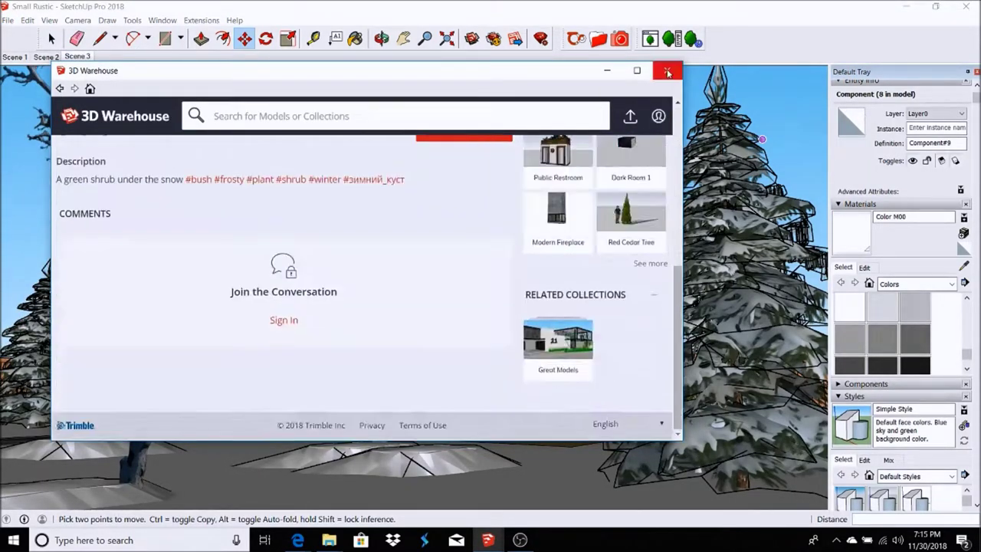
click(668, 72)
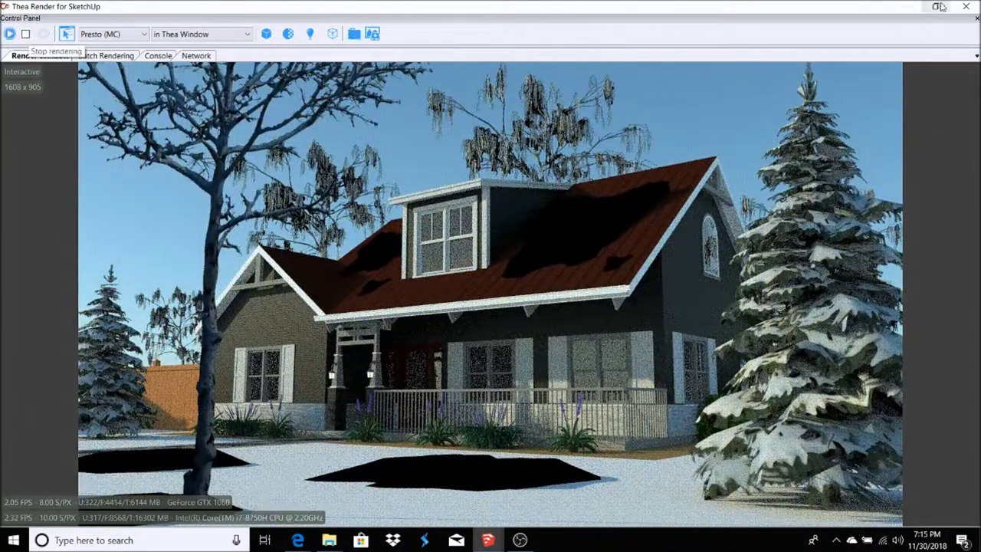
Step: Restore down and minimize the Thea Render window to get back to the model
click(935, 6)
click(747, 14)
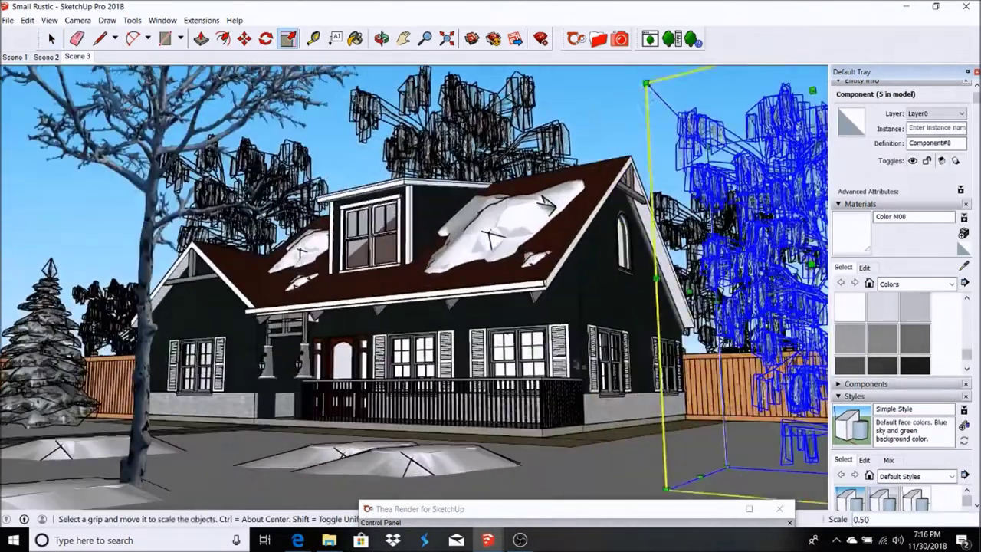
Step: Move the tree to the left so it stands beside the house
key(m)
drag(724, 468, 620, 480)
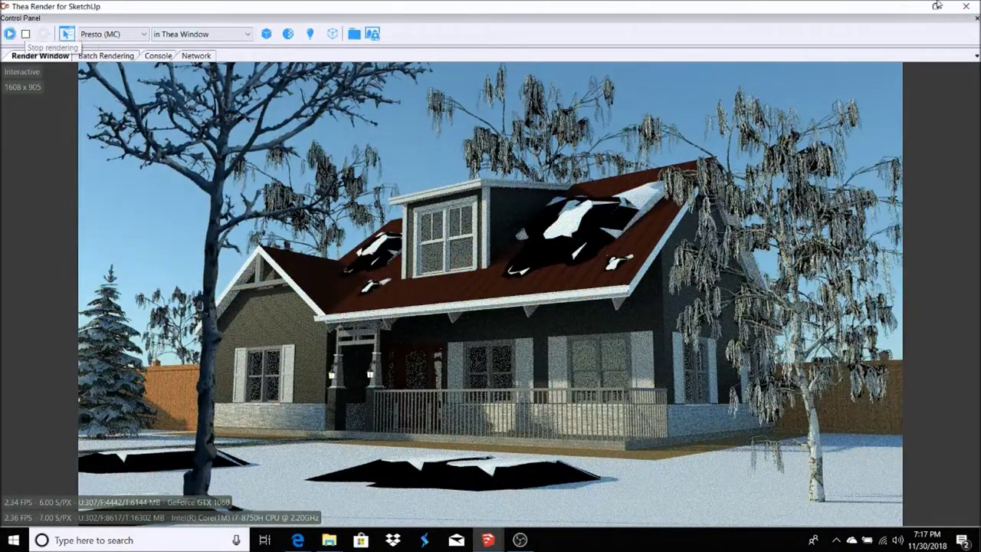
click(937, 6)
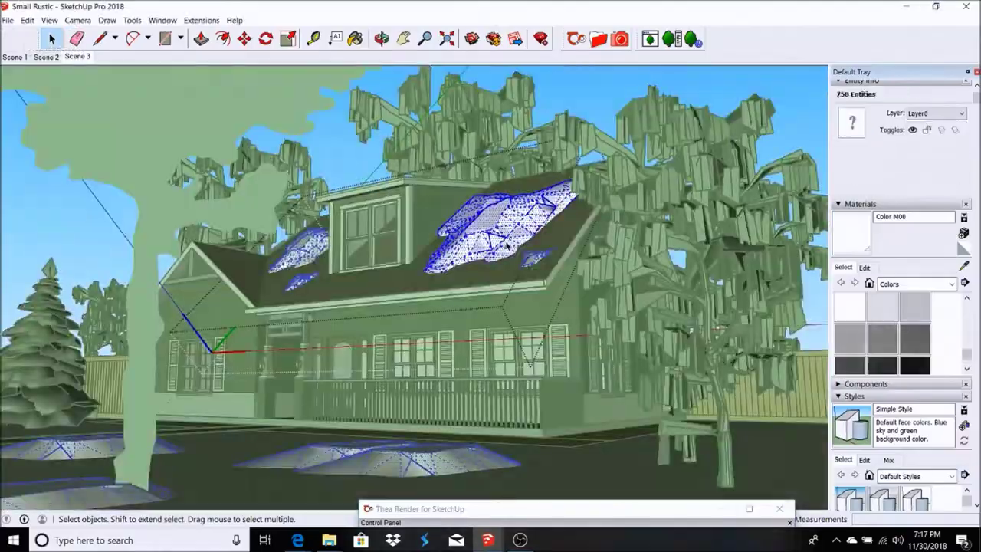
Step: Pick Matte_White from the Thea browser's Matte materials to paint the snow patches
click(594, 44)
click(16, 32)
click(98, 200)
double_click(833, 54)
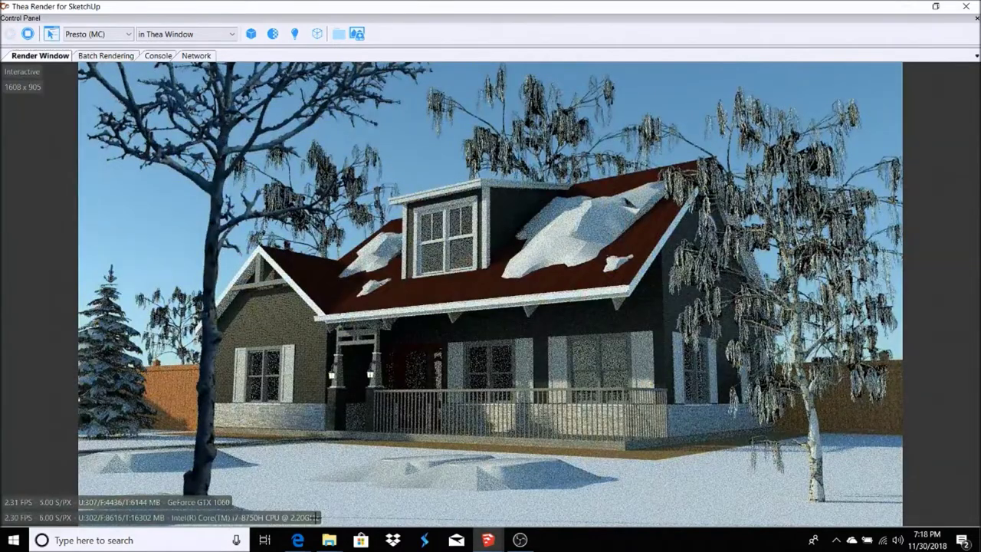
click(937, 7)
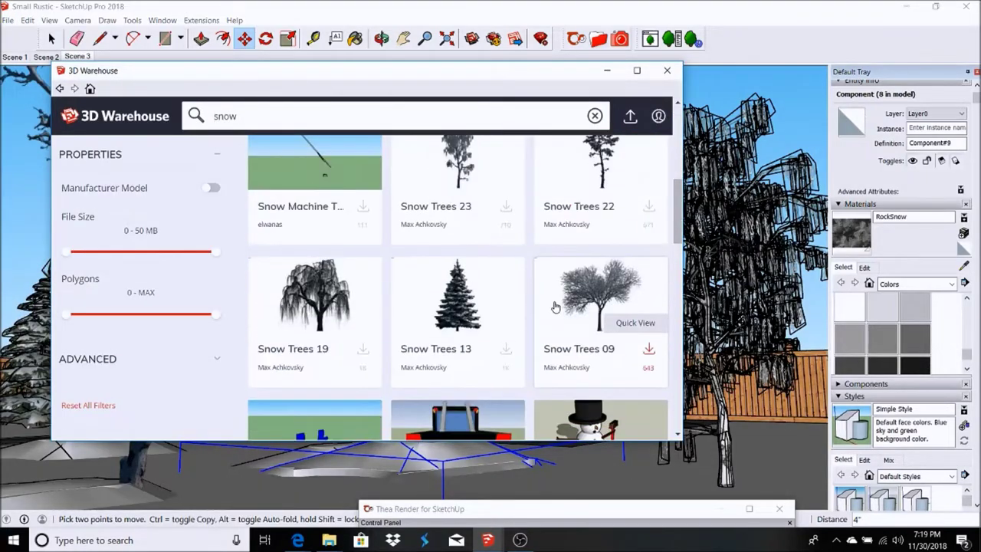
Step: Download the Christmas House model from 3D Warehouse into the scene
scroll(613, 384, down, 3)
click(293, 287)
click(465, 332)
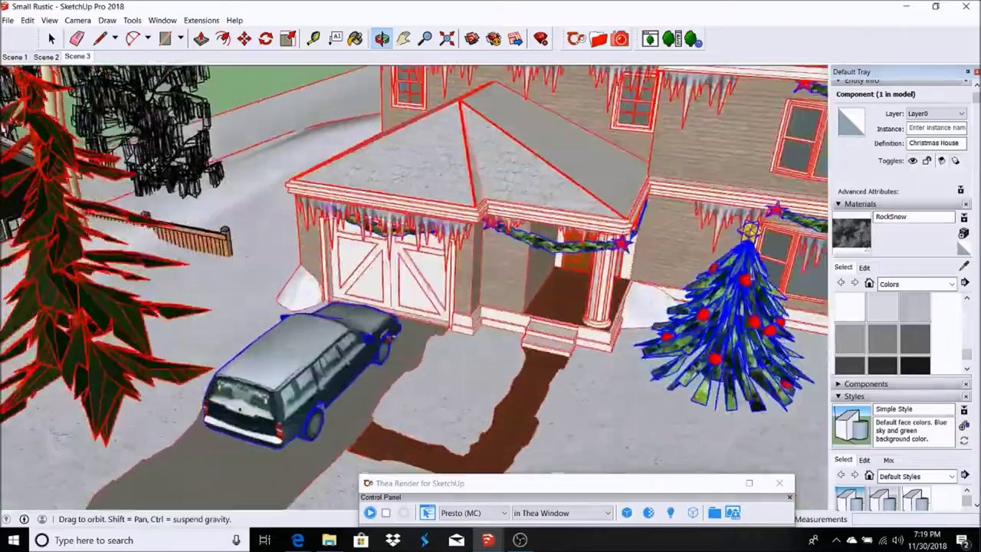
Step: Copy the Christmas House icicles and paste them along the front eave in Scene 3
key(space)
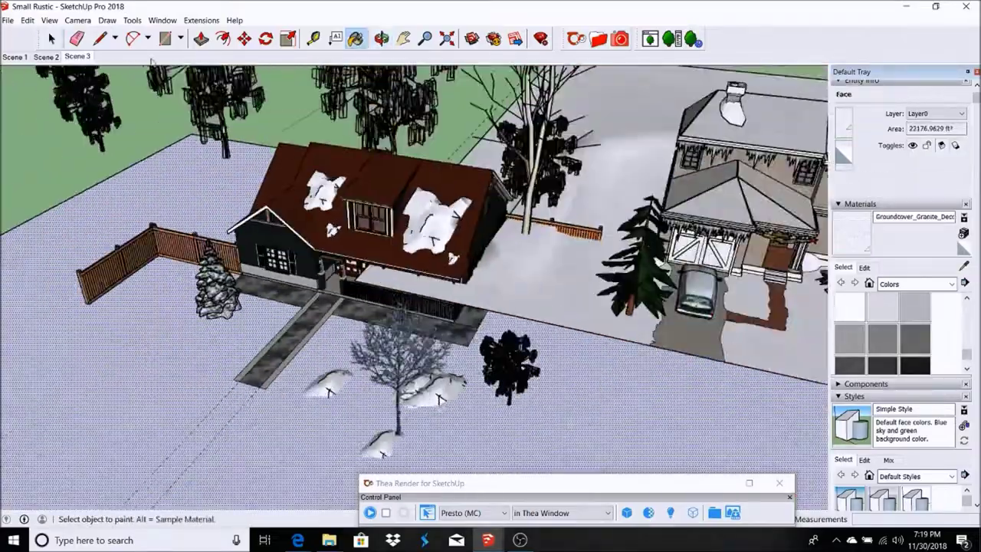
double_click(439, 235)
click(56, 56)
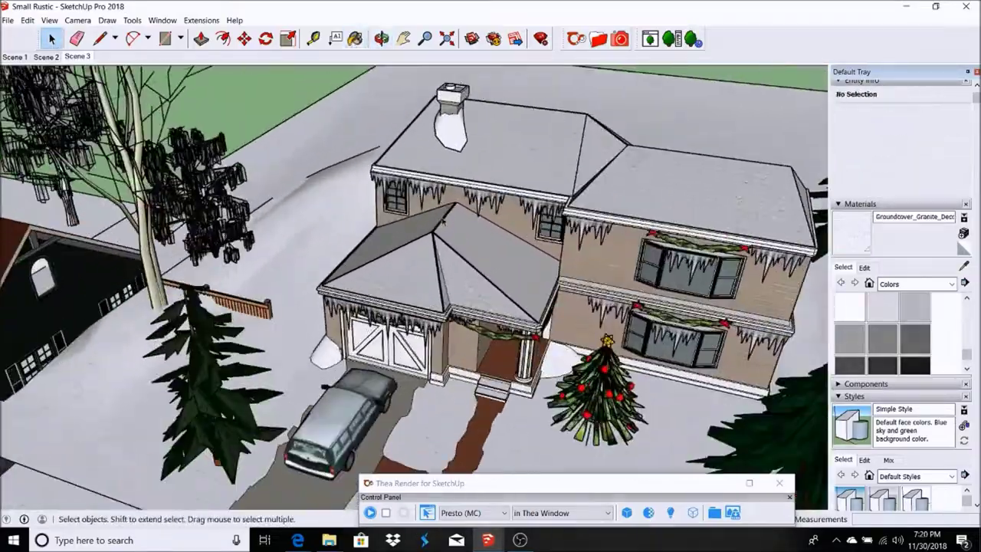
click(496, 191)
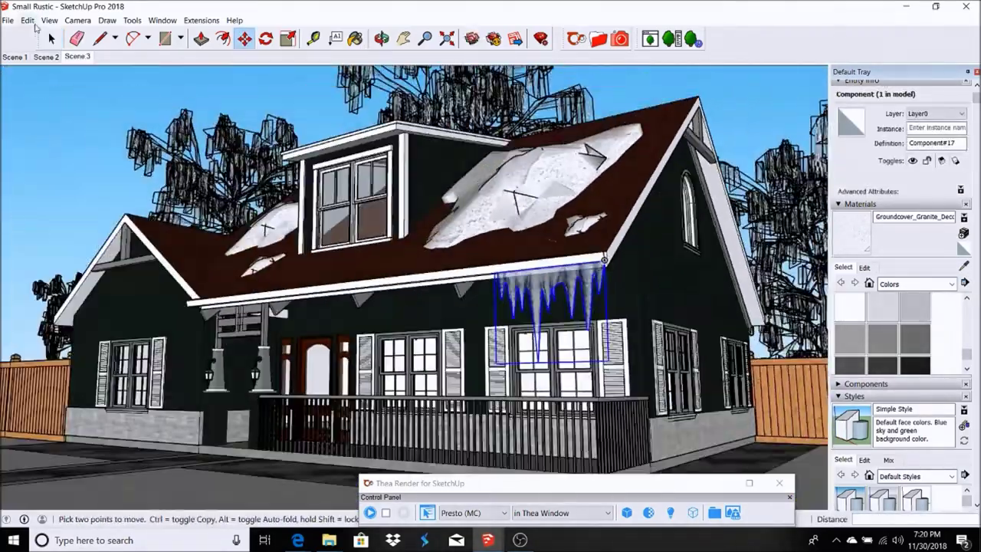
click(27, 20)
click(46, 127)
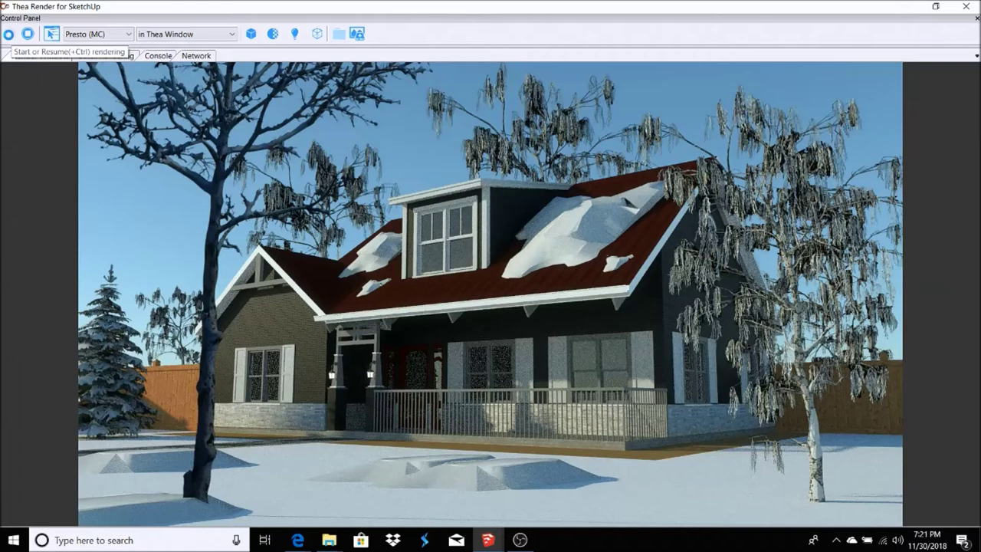
Step: Start the Thea interactive render of the icicle-hung house, then minimize the render window
click(9, 35)
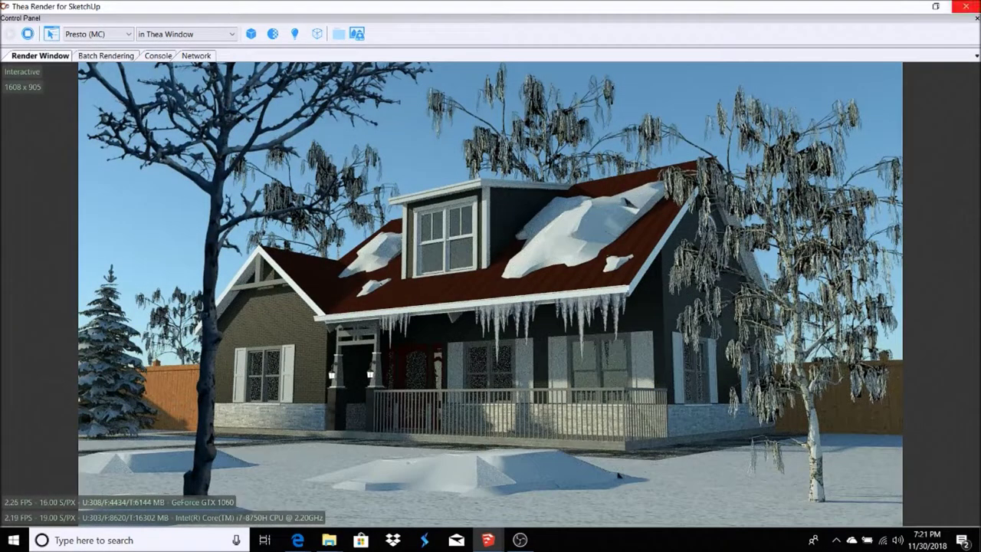
click(936, 7)
click(9, 20)
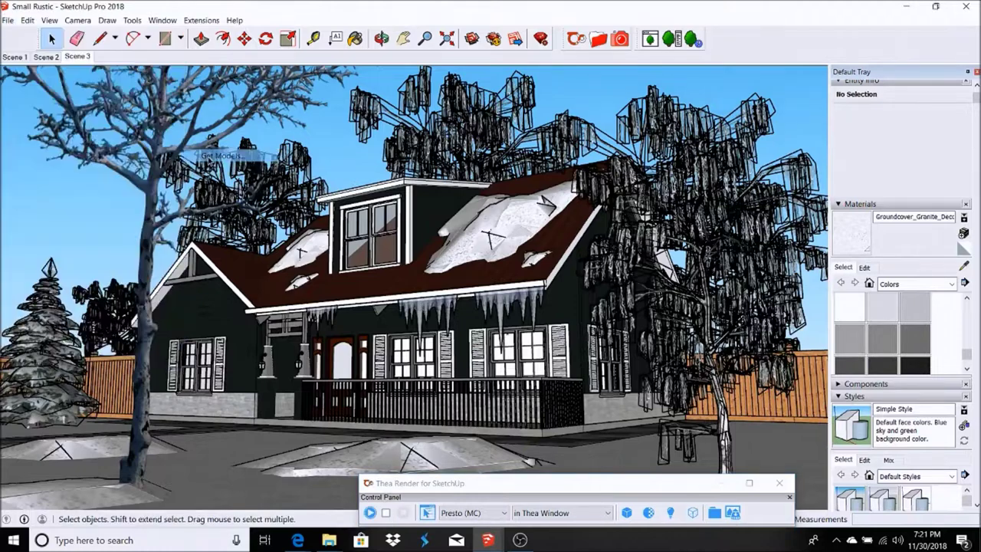
Step: Search 3D Warehouse for 'christmas lights' and browse the results
click(273, 116)
text(christmas)
key(BackSpace)
text(s)
key(Return)
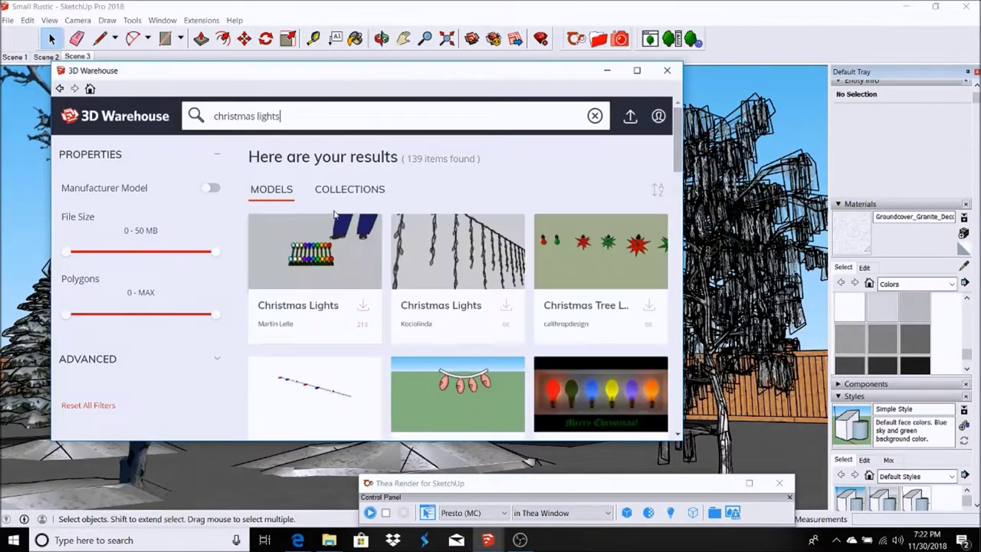
scroll(284, 357, down, 2)
scroll(284, 353, down, 3)
scroll(286, 360, down, 3)
scroll(284, 352, down, 3)
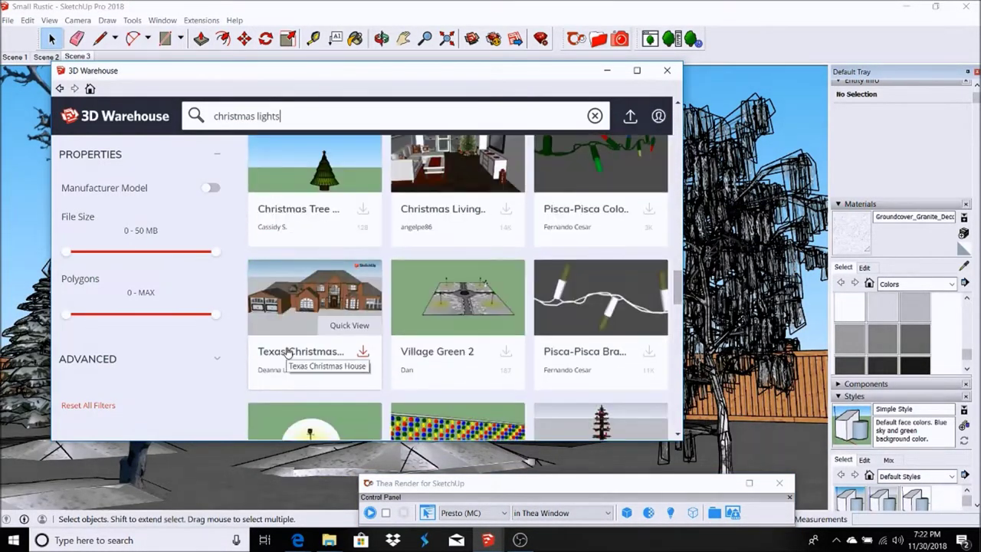
scroll(285, 338, down, 3)
scroll(460, 330, up, 3)
Step: Download the Pisca-Pisca Branco light string and place it at the roof edge
click(606, 318)
scroll(448, 350, up, 5)
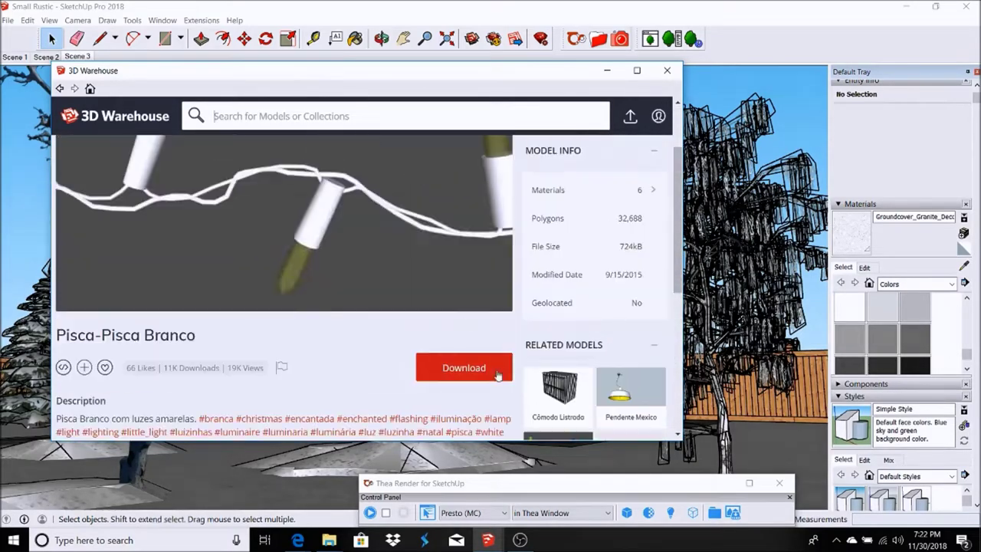
click(464, 366)
scroll(398, 351, up, 3)
scroll(398, 351, up, 3)
click(398, 351)
scroll(398, 351, up, 3)
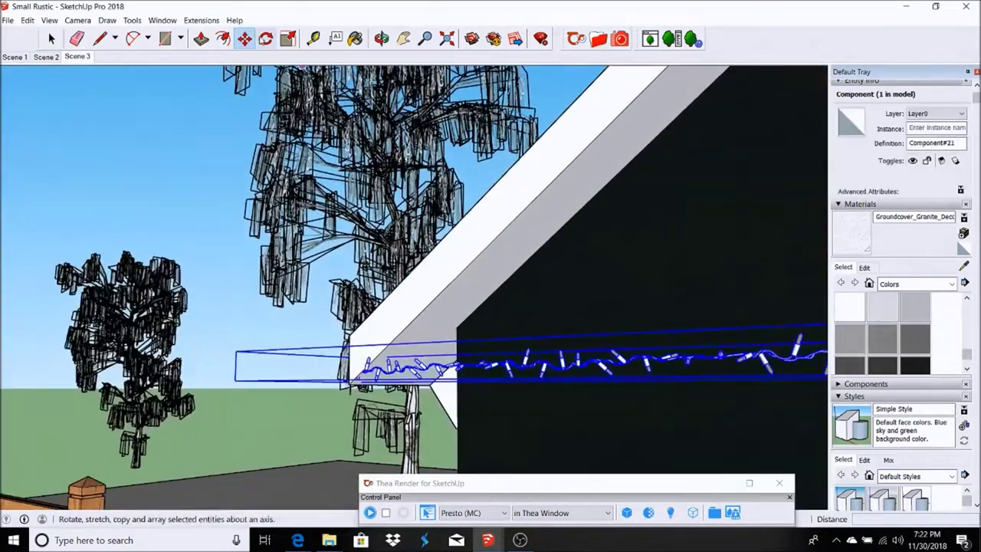
Step: Tilt the light string to follow the roof slope and move it toward the gable edge
middle_drag(411, 327, 303, 263)
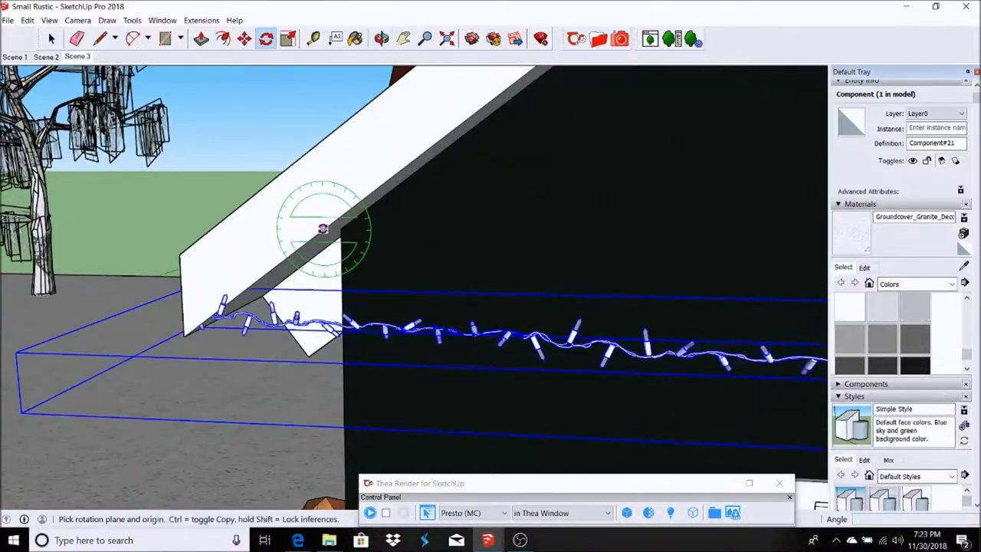
click(322, 229)
key(m)
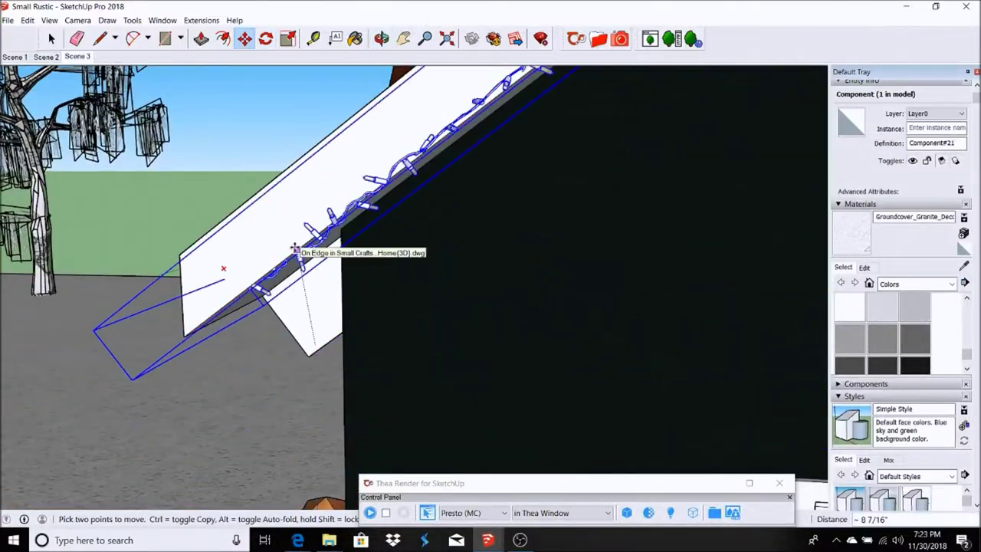
scroll(164, 283, down, 3)
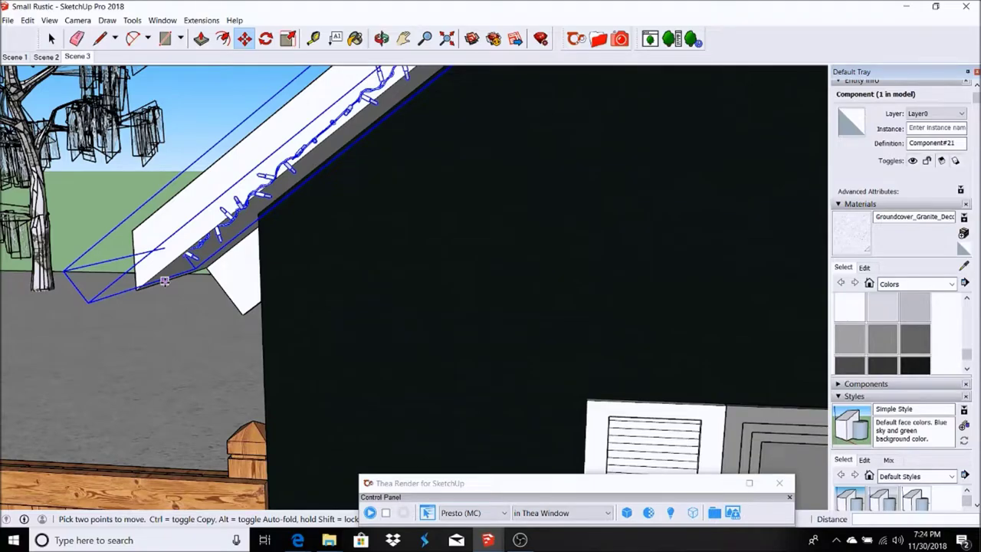
scroll(164, 282, up, 3)
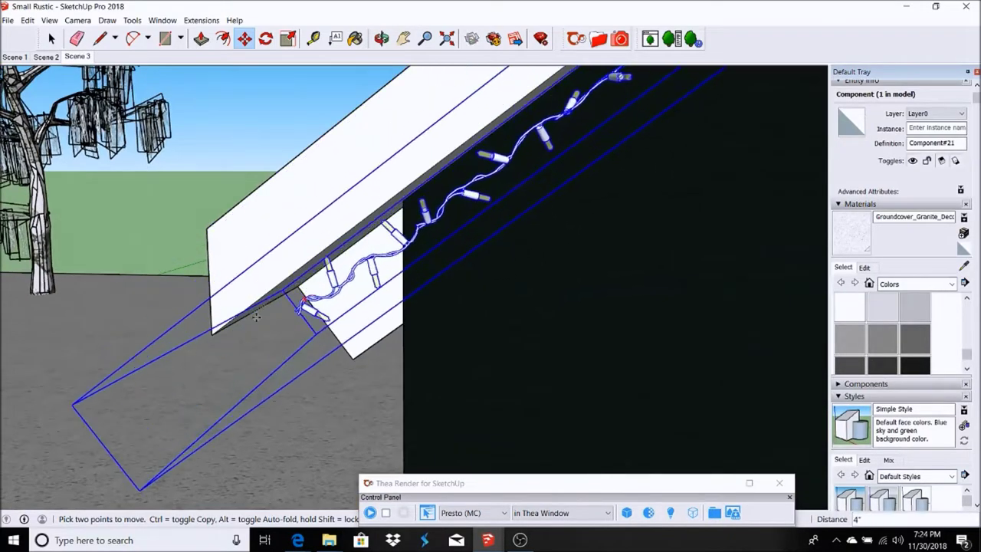
scroll(210, 272, down, 5)
scroll(211, 390, up, 6)
Step: Rotate the light string so it lies flat on the left rake fascia
key(q)
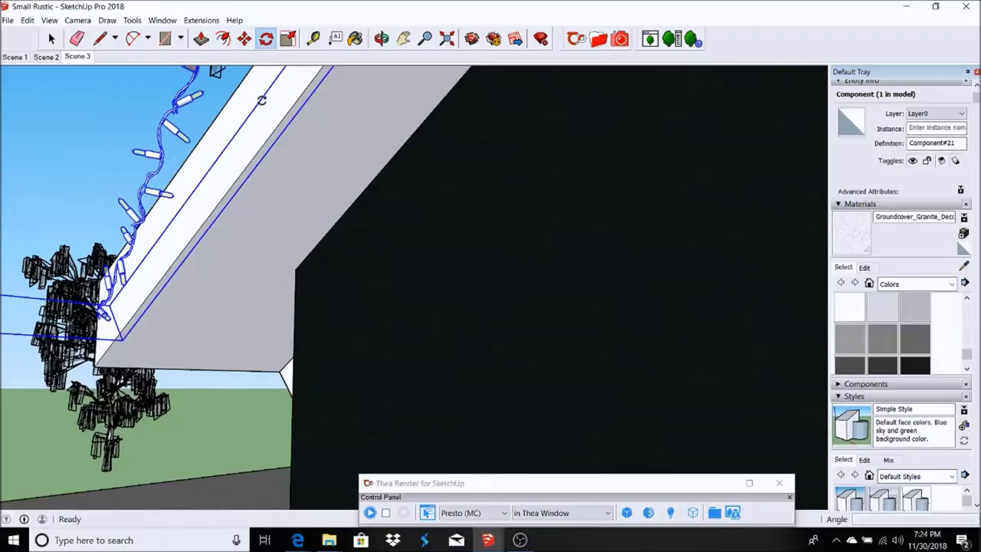
scroll(211, 390, down, 5)
scroll(164, 328, up, 4)
scroll(187, 339, up, 3)
mouse_move(186, 340)
middle_down()
mouse_move(264, 249)
mouse_move(383, 291)
middle_up()
scroll(430, 299, up, 4)
scroll(475, 301, up, 3)
click(491, 349)
scroll(747, 178, down, 3)
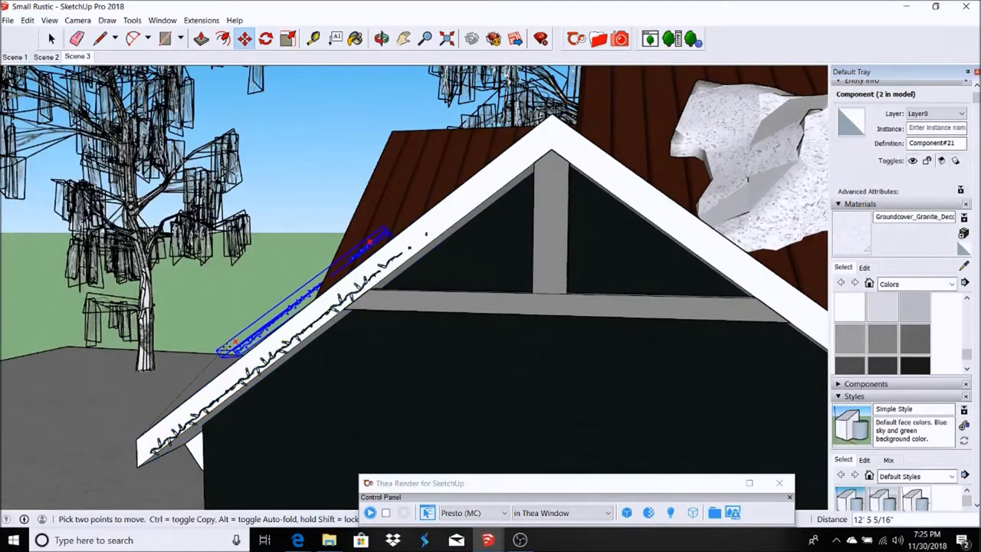
scroll(232, 353, down, 3)
Step: Make the aligned light string its own group
key(space)
right_click(346, 245)
click(406, 353)
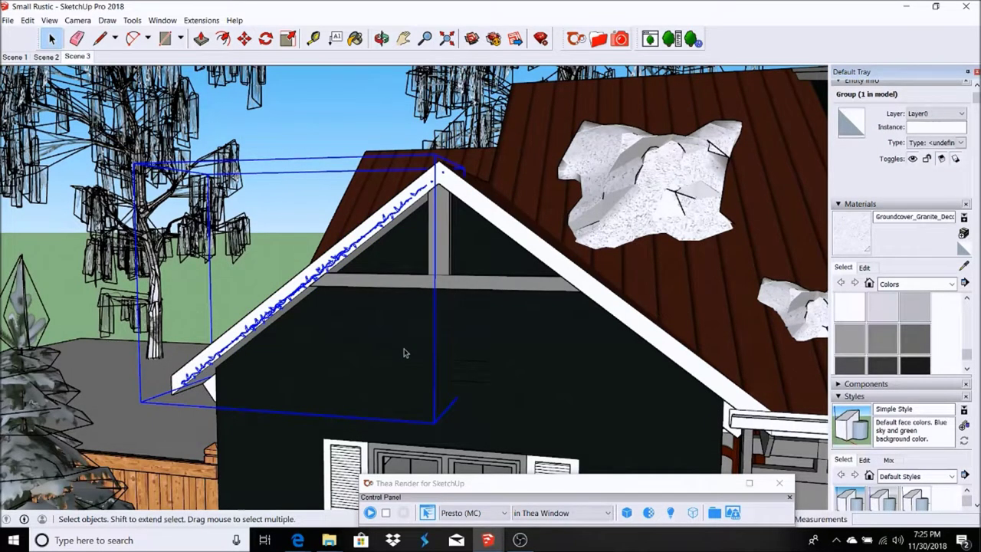
Step: Paste a copy of the light string, flip it, and place it on the right gable edge
scroll(406, 353, up, 2)
click(27, 20)
click(46, 71)
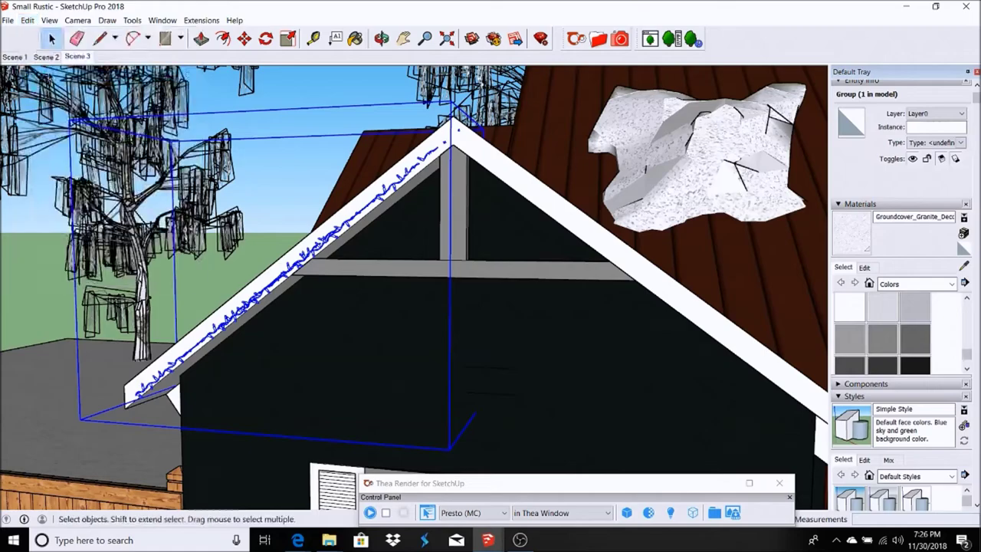
click(27, 20)
click(46, 83)
click(27, 20)
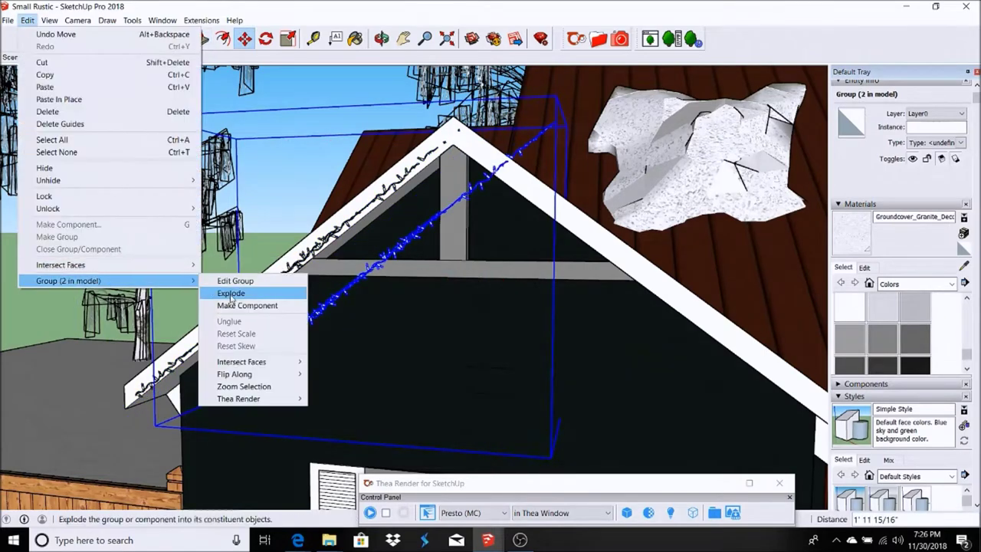
click(460, 371)
click(590, 277)
Step: Paste another string copy, rotate it and move it onto the front porch eave
scroll(537, 283, down, 3)
click(27, 20)
click(62, 87)
scroll(260, 306, up, 5)
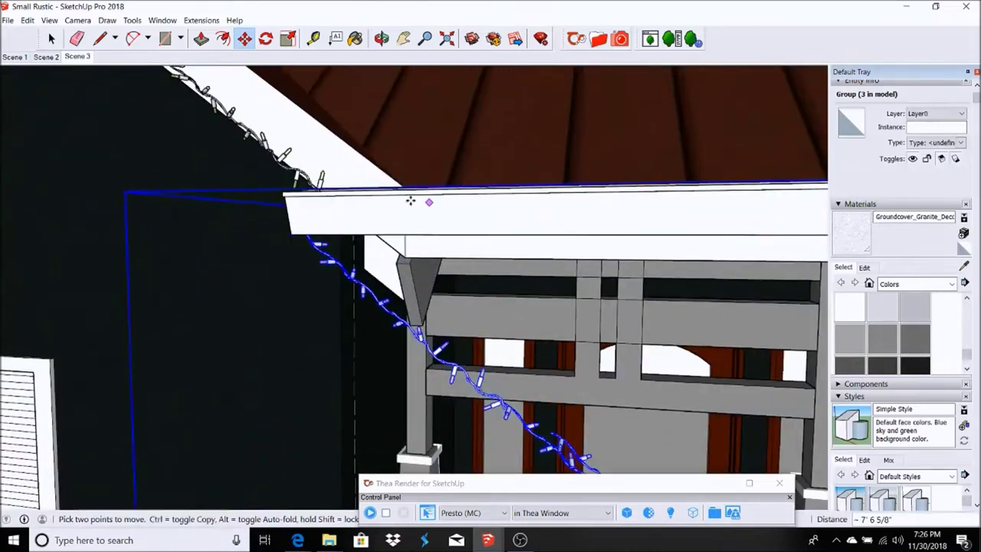
key(q)
click(260, 271)
click(289, 272)
scroll(516, 102, down, 4)
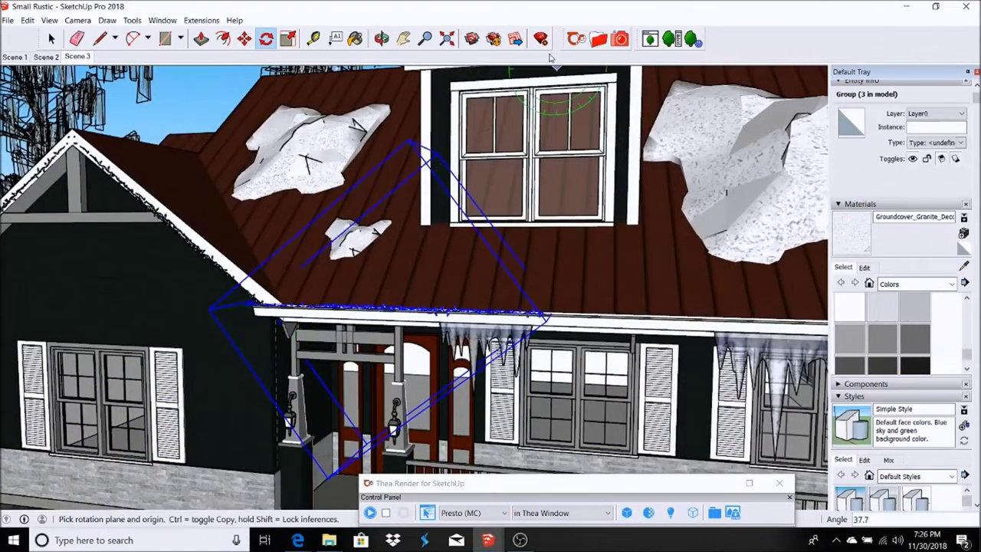
scroll(208, 307, up, 4)
key(m)
scroll(230, 184, down, 5)
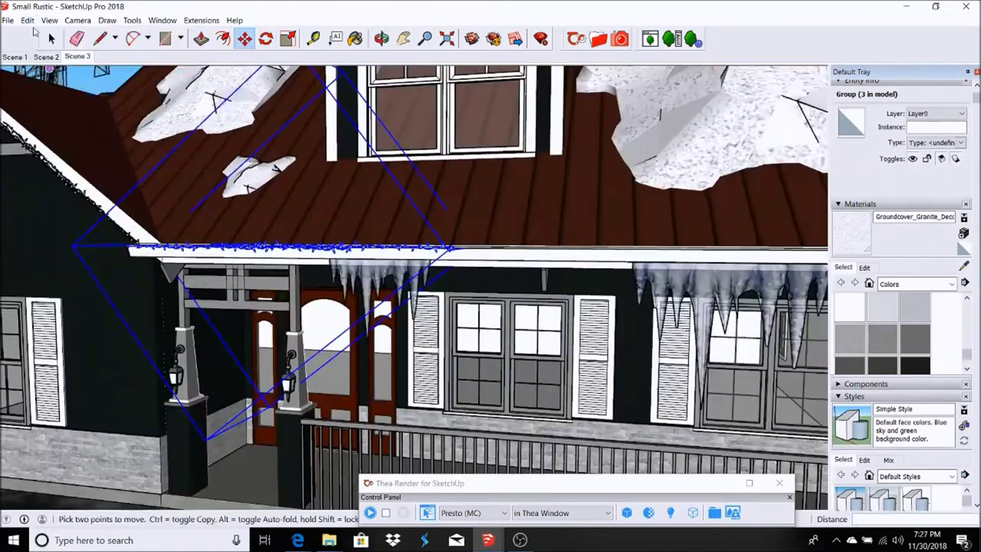
click(28, 20)
Step: Paste more string copies in place along the porch eave and return to the full-house scene
click(58, 99)
scroll(143, 172, up, 3)
scroll(142, 172, down, 4)
click(28, 20)
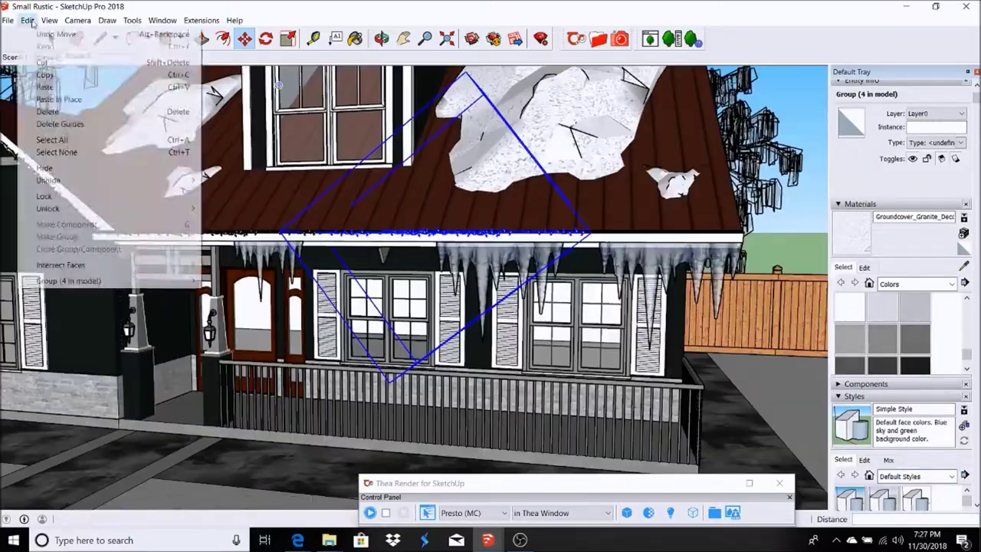
click(58, 99)
scroll(627, 249, up, 4)
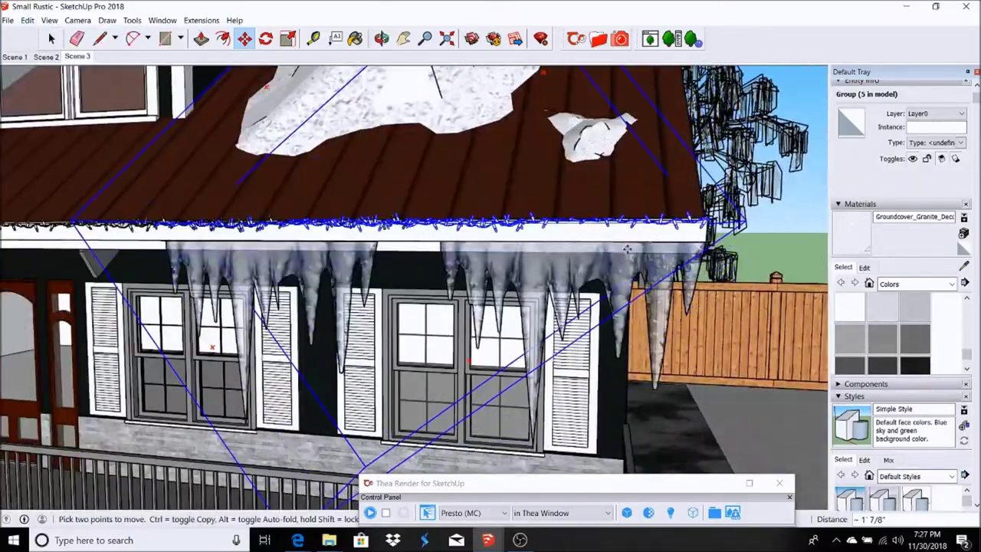
click(77, 57)
scroll(263, 402, up, 4)
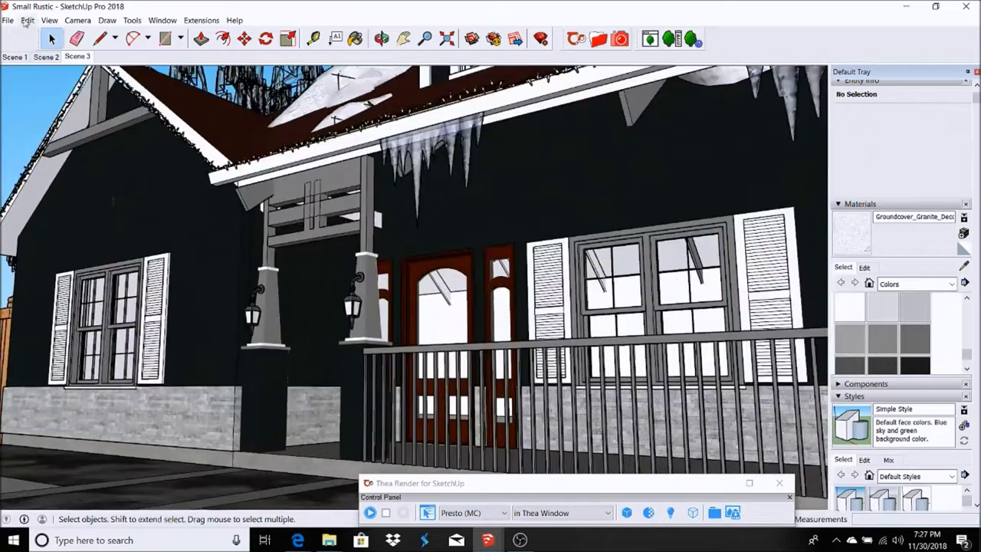
scroll(170, 445, down, 3)
scroll(170, 429, up, 2)
click(171, 430)
click(132, 20)
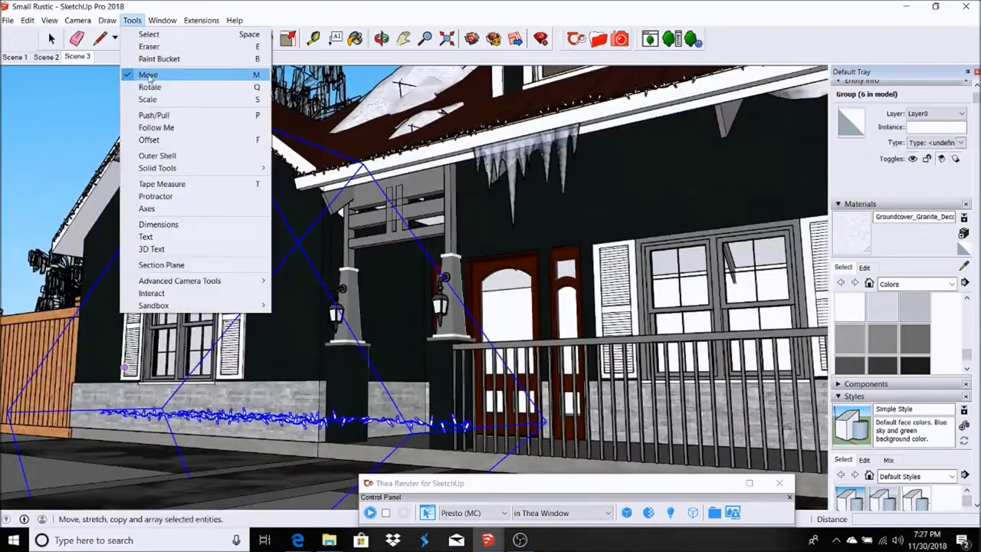
Step: Rotate a pasted string upright and move it under the cross beam as a hanging strand
click(142, 98)
key(q)
scroll(306, 164, up, 3)
click(329, 383)
key(m)
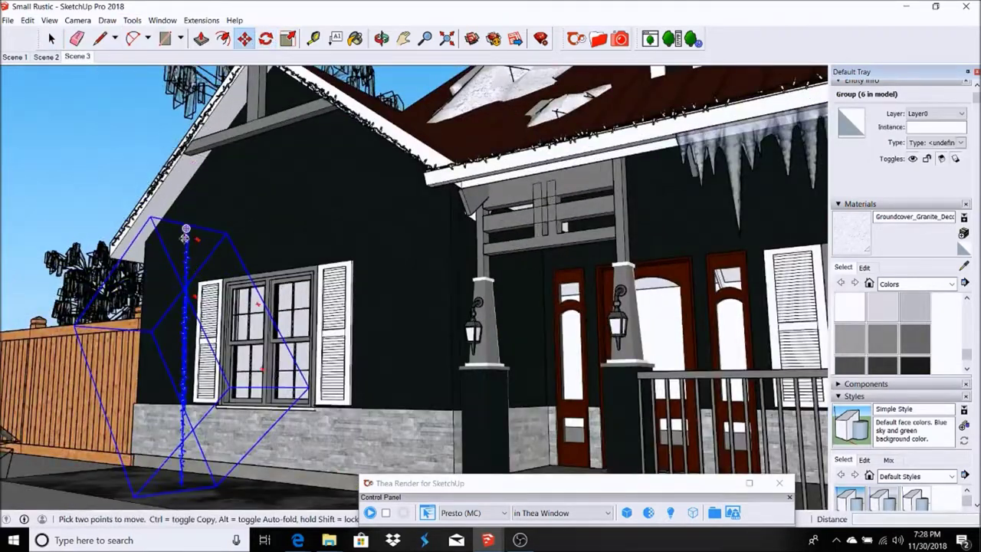
scroll(203, 154, up, 5)
scroll(203, 154, down, 4)
Step: Paste more strands in place side by side down the gable wall
click(27, 20)
click(69, 97)
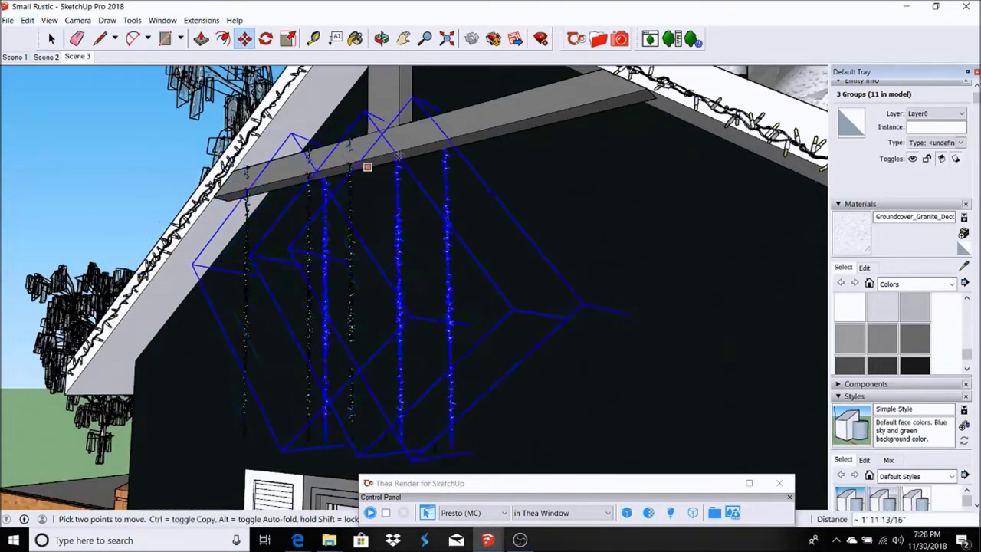
scroll(367, 166, down, 5)
key(space)
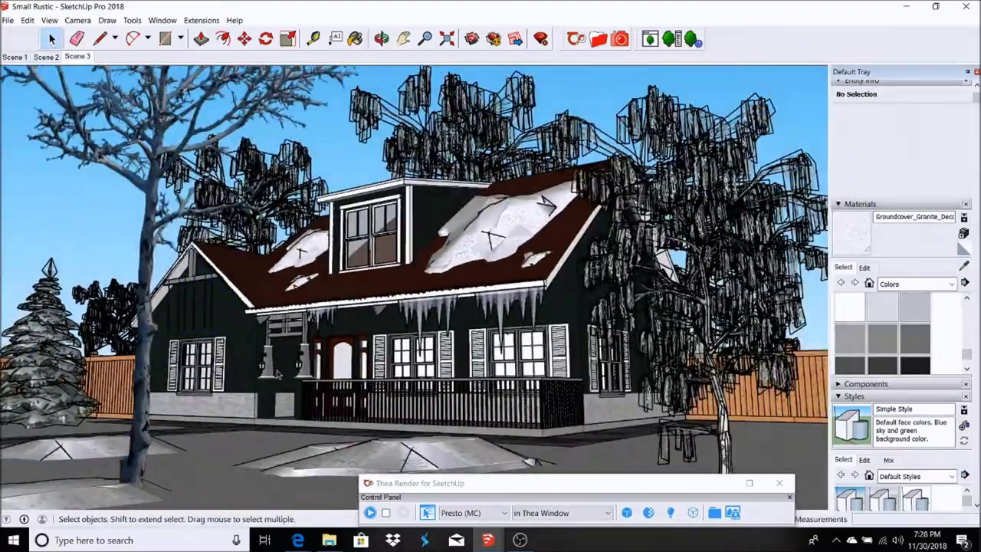
scroll(274, 398, up, 4)
click(51, 57)
Step: Paste a copy of the light strand and place it at the gable peak
key(ctrl+v)
click(201, 196)
mouse_move(201, 195)
middle_down()
mouse_move(205, 460)
mouse_move(556, 364)
middle_up()
key(q)
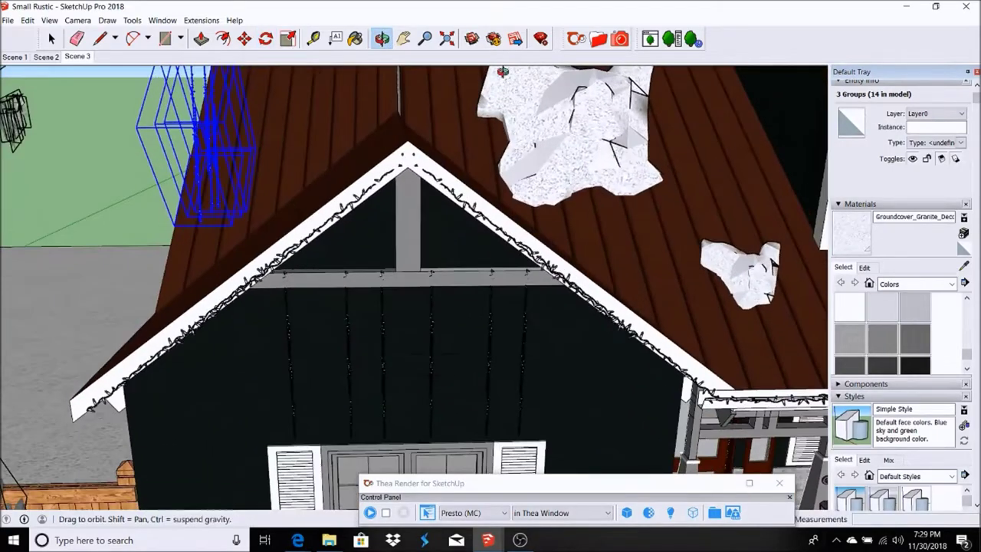
key(m)
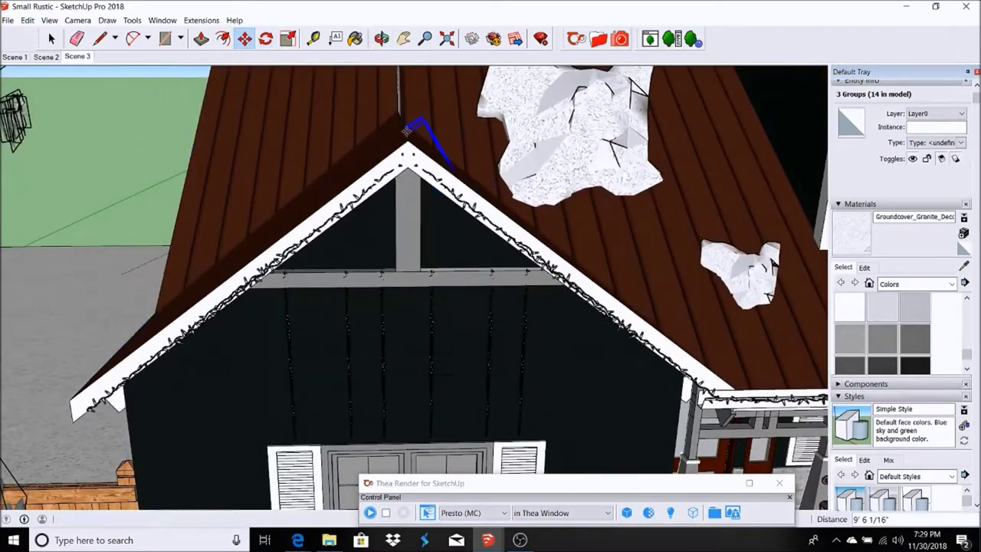
middle_drag(407, 146, 297, 205)
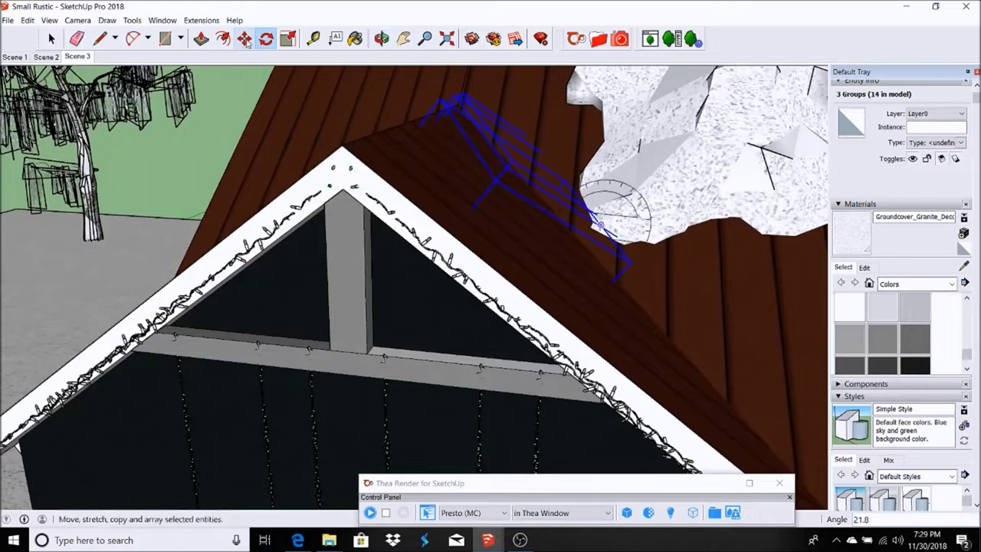
middle_drag(348, 374, 405, 93)
scroll(358, 211, up, 2)
Step: Rotate the strand group while viewing the roof and dormer above the gable
key(q)
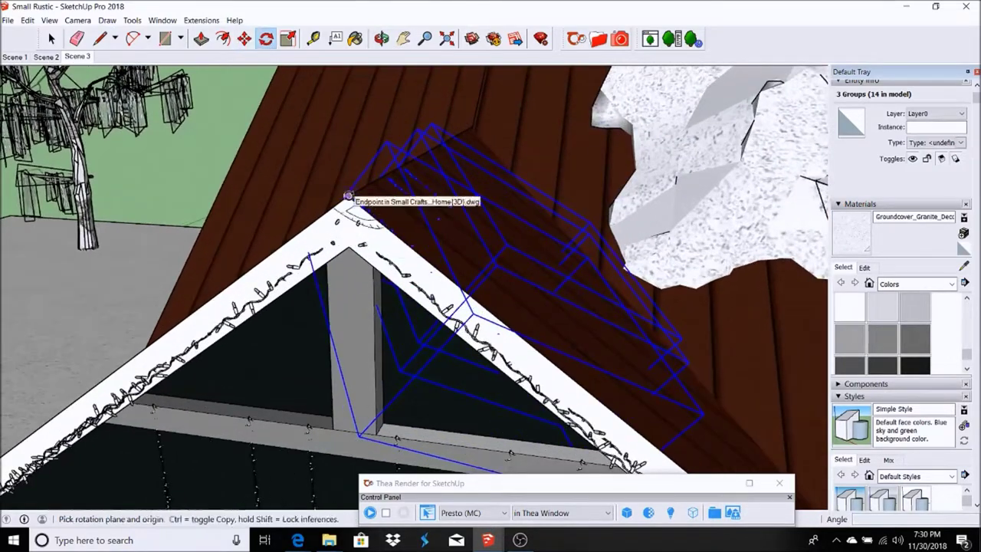
middle_drag(347, 195, 23, 27)
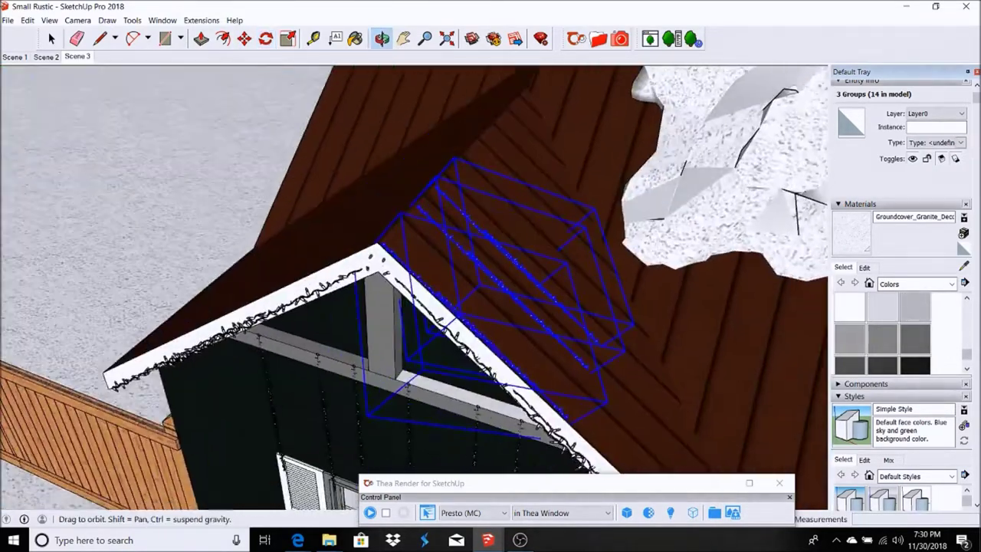
scroll(444, 172, down, 5)
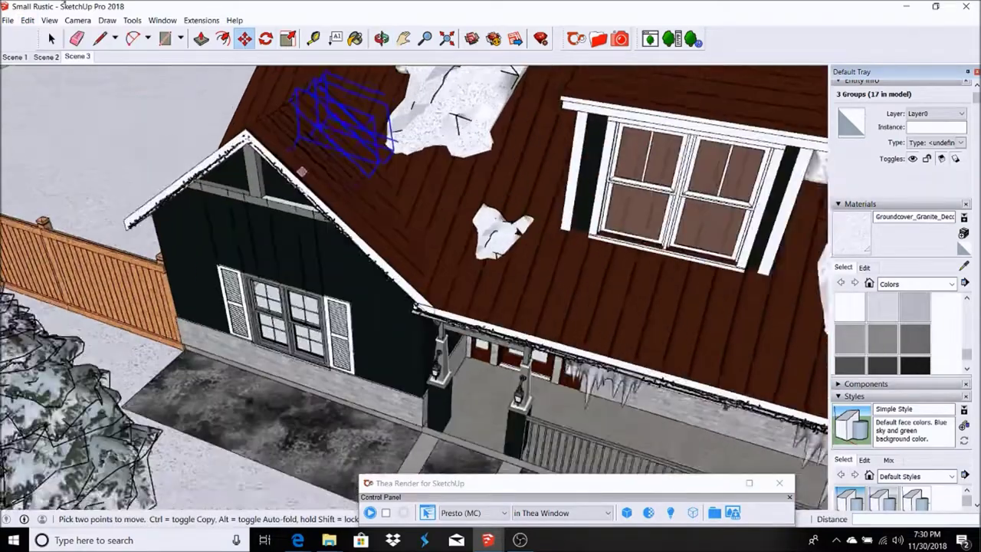
scroll(304, 182, up, 5)
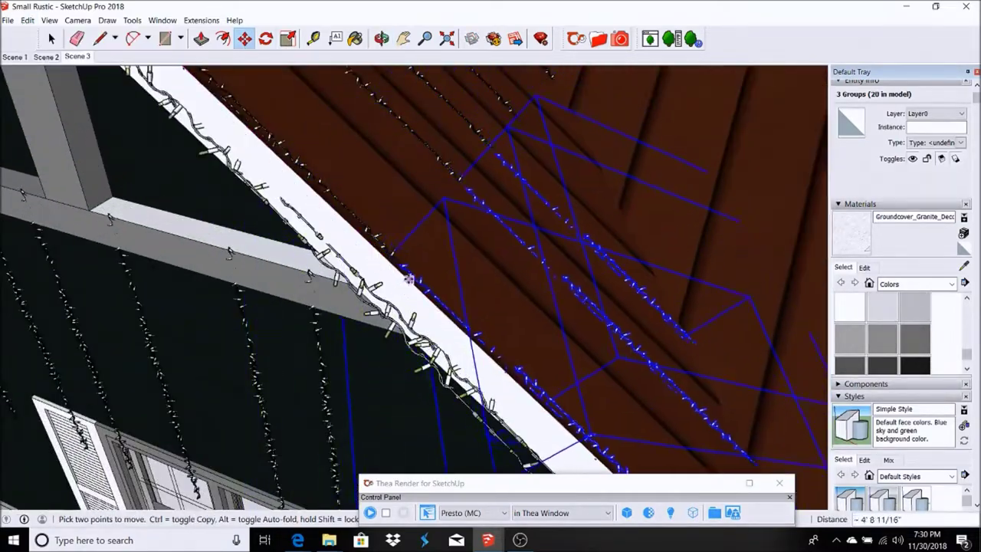
scroll(410, 279, down, 3)
scroll(339, 148, down, 3)
mouse_move(225, 222)
middle_down()
mouse_move(222, 296)
mouse_move(276, 252)
middle_up()
scroll(222, 297, up, 3)
Step: Paste another light strand group with Edit > Paste and start moving it
click(27, 20)
click(61, 237)
key(m)
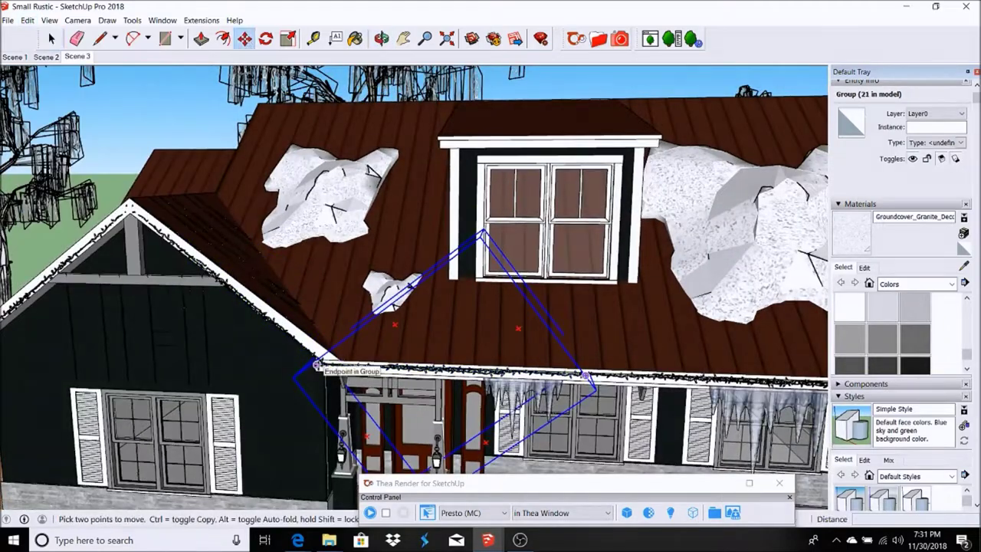
scroll(317, 365, down, 3)
middle_drag(318, 366, 313, 383)
scroll(313, 387, up, 3)
Step: Turn the strand group 90 degrees and carry it to the porch roof edge
key(q)
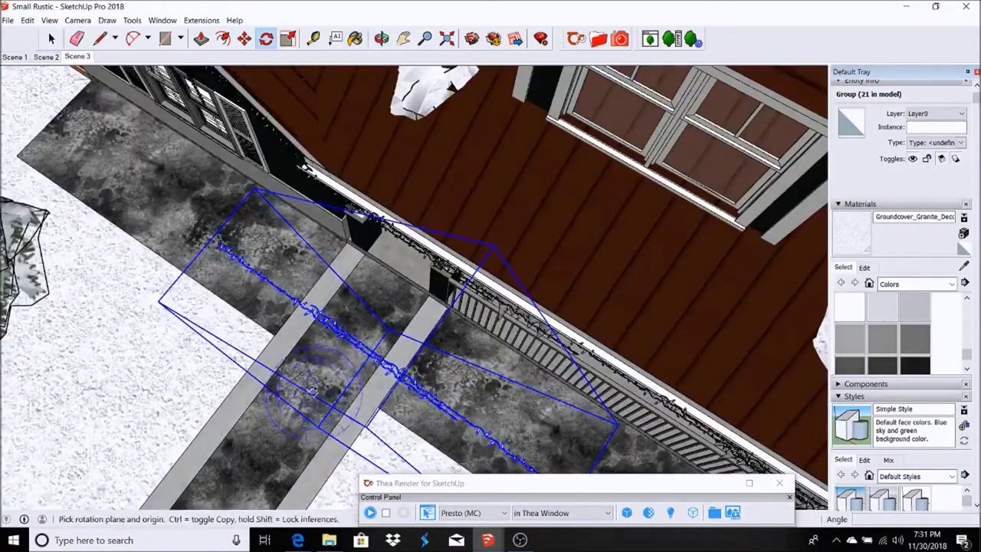
click(313, 391)
click(218, 326)
click(181, 331)
middle_drag(182, 331, 277, 320)
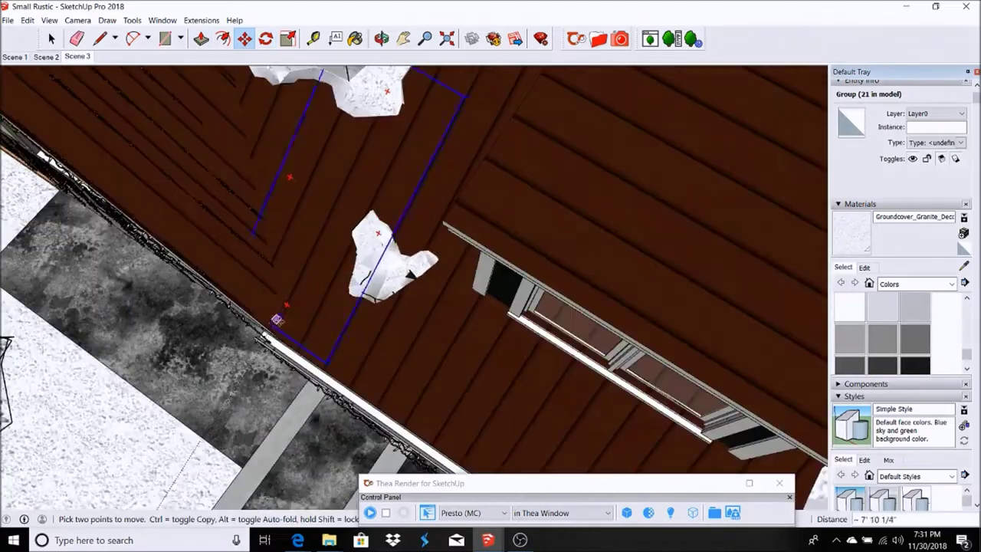
middle_drag(339, 87, 288, 366)
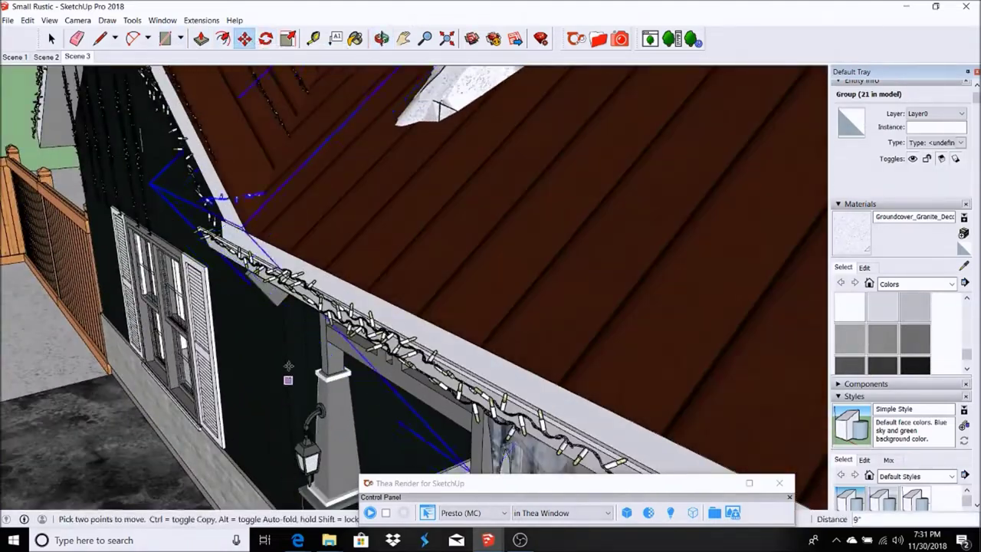
Step: Lift the light strand from the wall corner up the roof slope
middle_drag(259, 221, 298, 285)
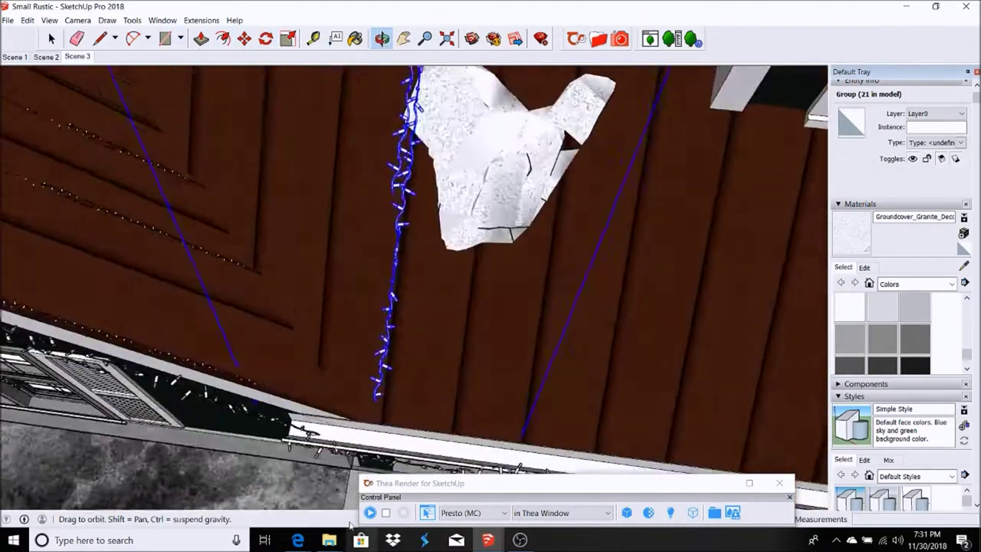
key(q)
click(216, 97)
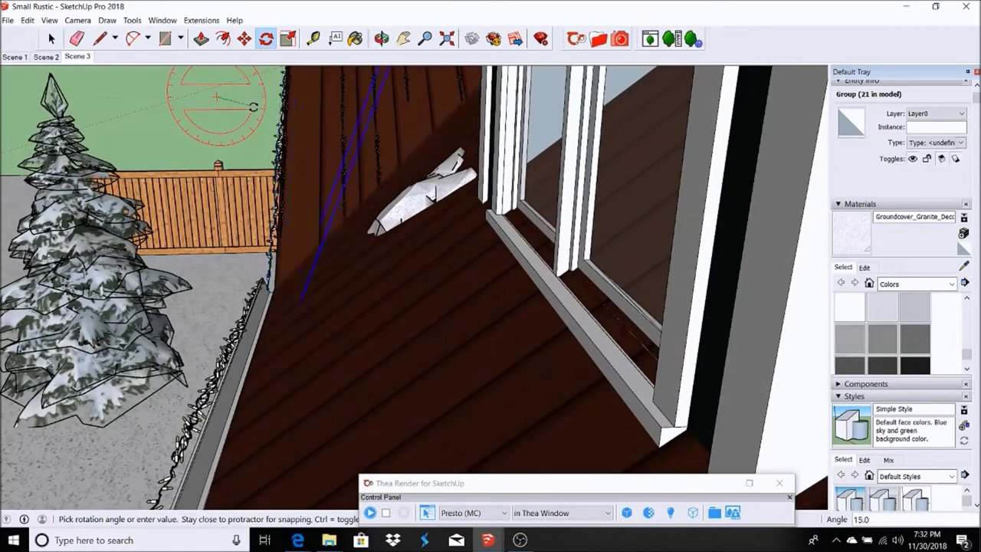
middle_drag(257, 101, 460, 120)
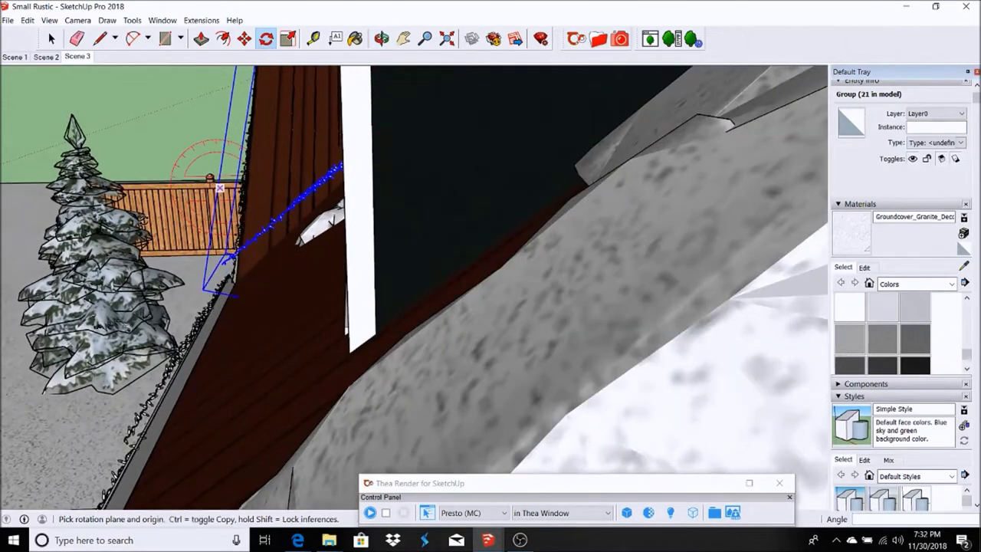
middle_drag(220, 187, 31, 24)
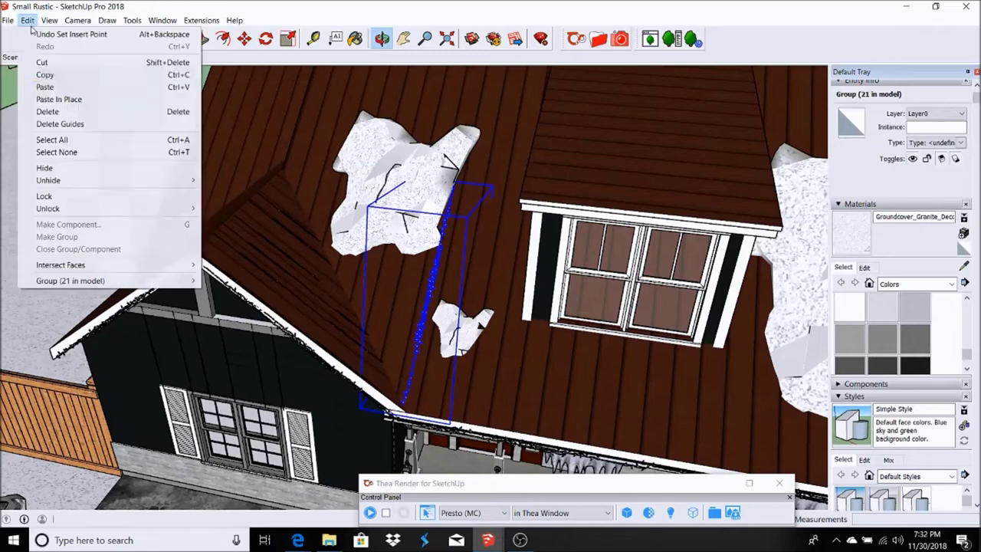
click(244, 39)
click(453, 418)
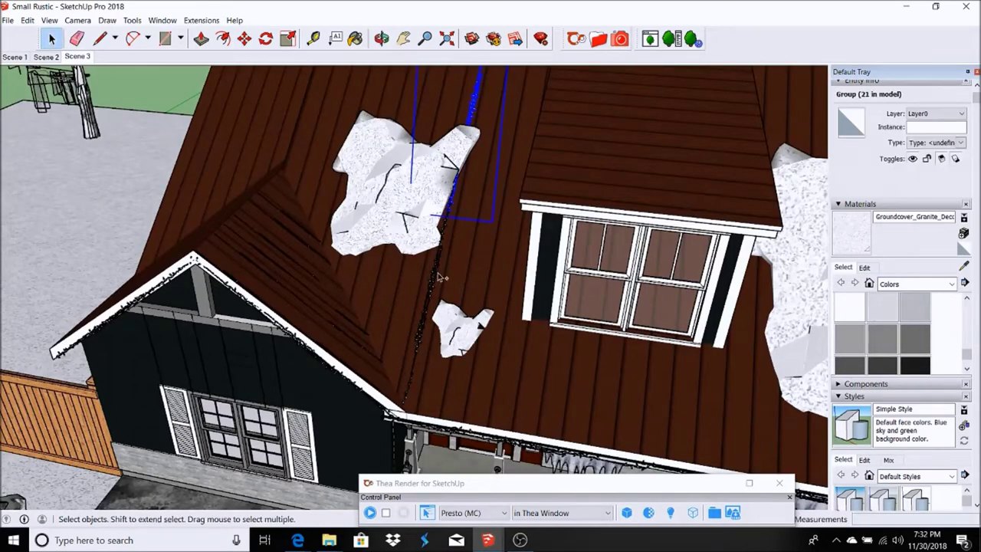
middle_drag(314, 248, 31, 25)
Step: Paste two more light strand copies and drop them onto the roof
click(28, 19)
click(46, 102)
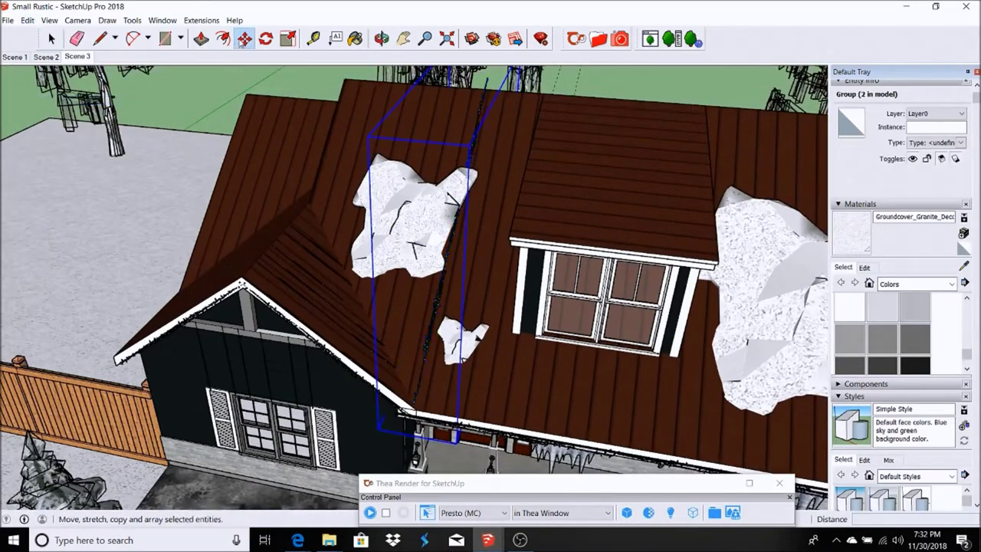
click(27, 20)
click(46, 97)
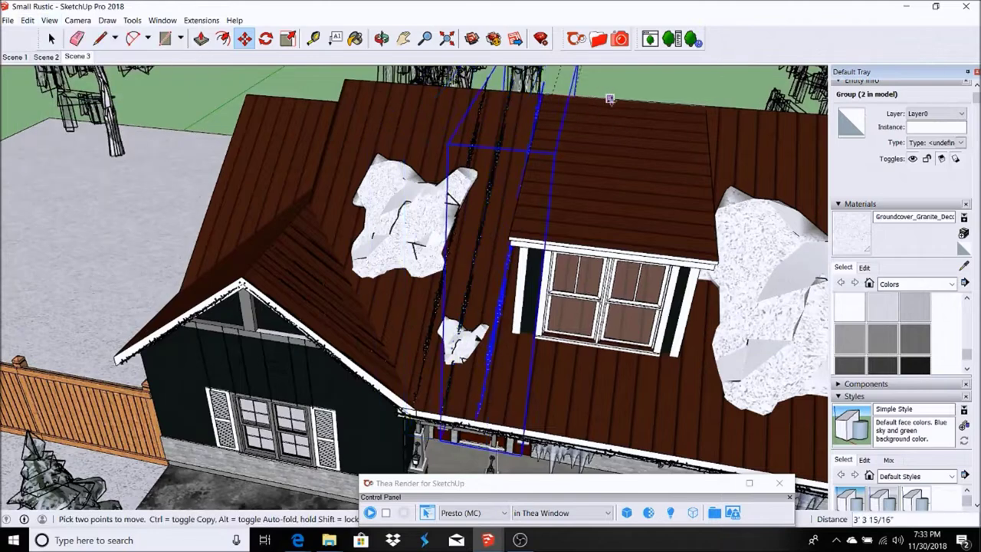
mouse_move(487, 97)
middle_down()
mouse_move(649, 122)
mouse_move(565, 168)
middle_up()
key(space)
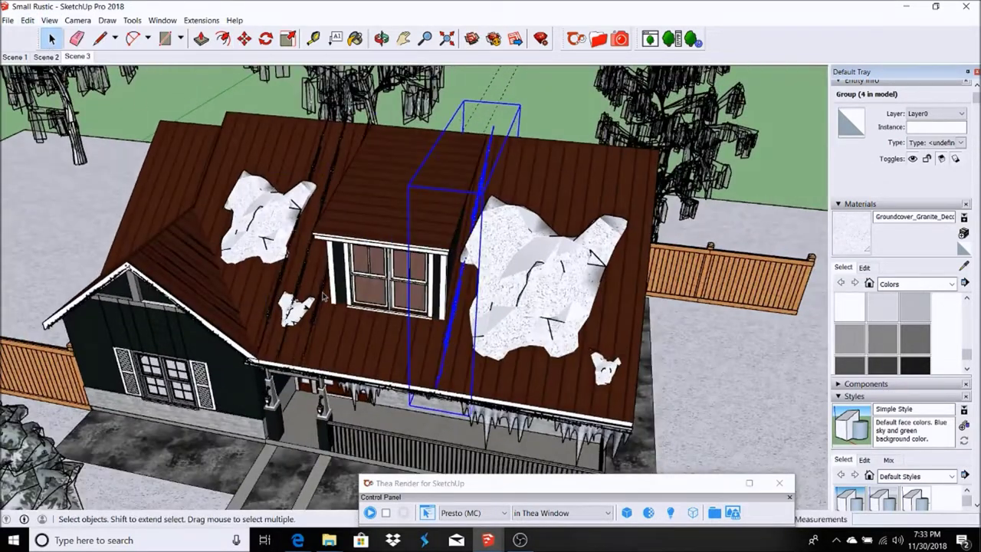
Step: Paste the three-strand set and move it onto the right side of the roof
click(28, 20)
click(46, 97)
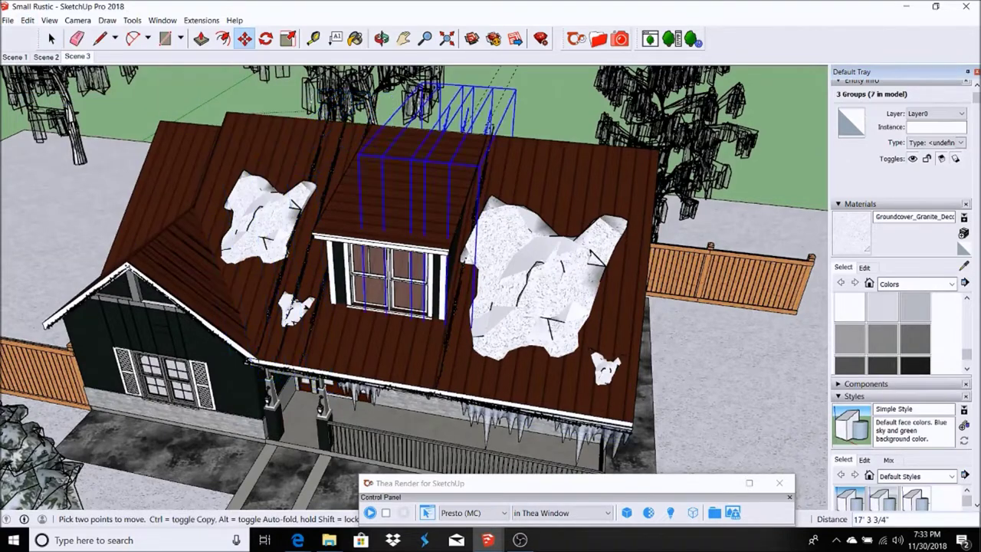
key(space)
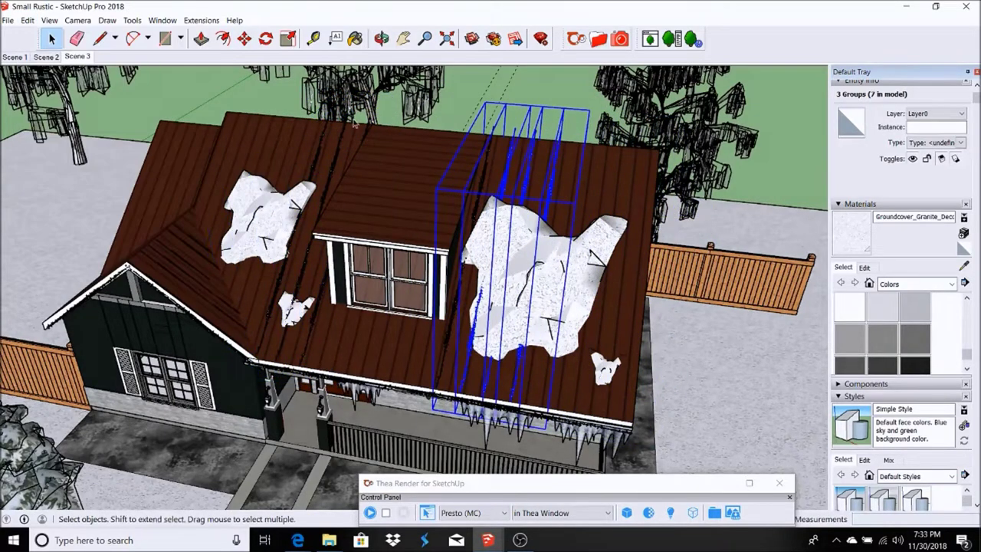
click(244, 38)
click(306, 230)
click(575, 253)
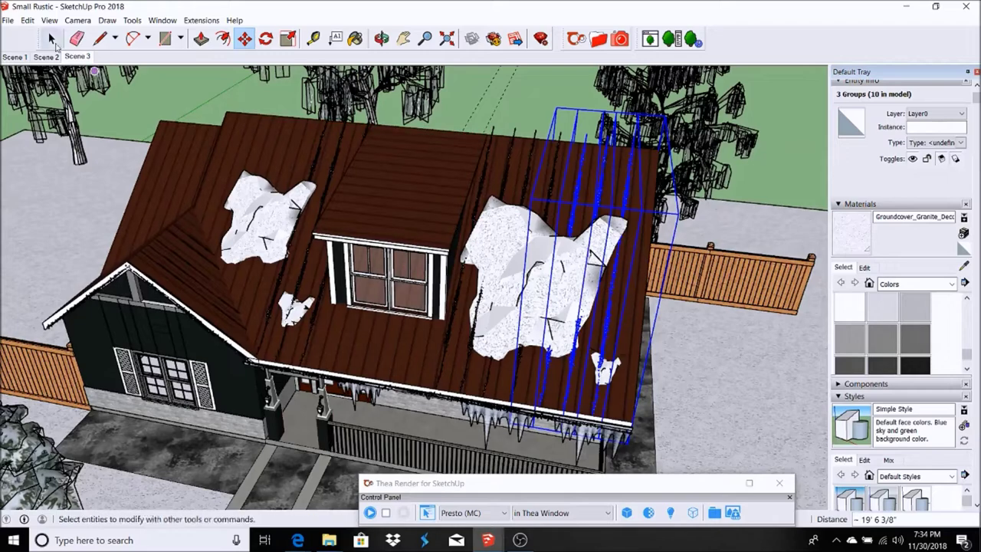
Step: Paste another strand set on the left roof and scale it back to full size
click(27, 20)
click(46, 97)
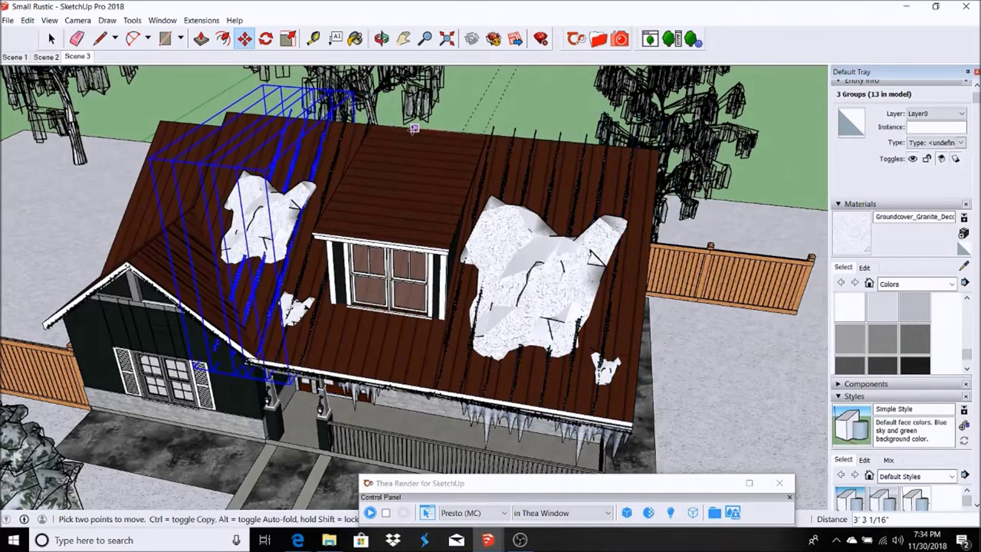
click(131, 20)
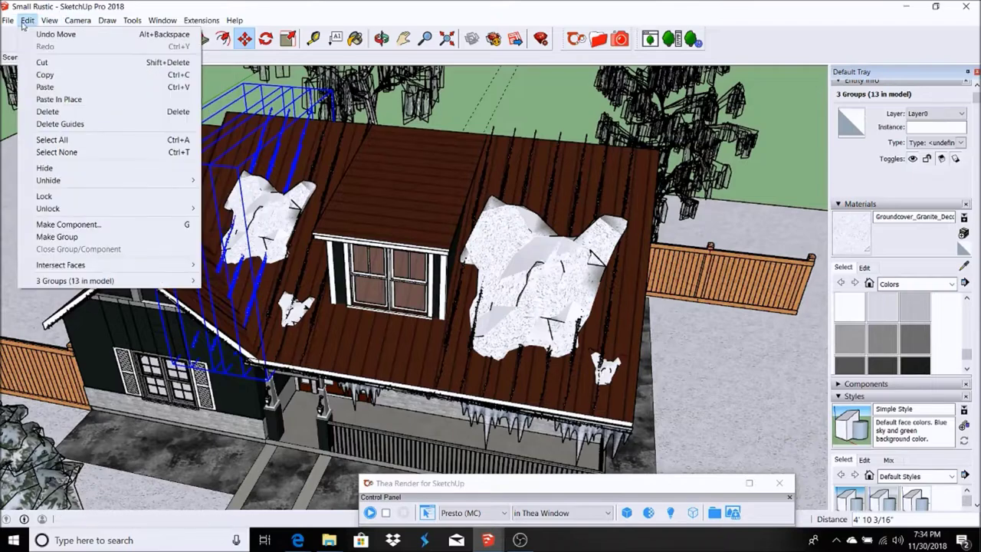
click(28, 20)
key(s)
drag(220, 244, 210, 261)
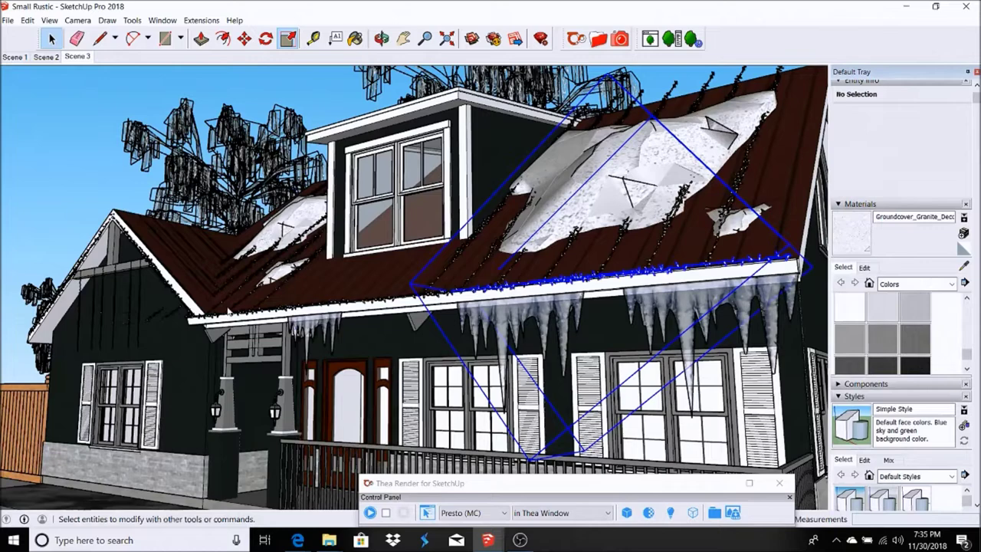
Step: Select the light strands across the roof and switch to Scale
drag(229, 311, 521, 268)
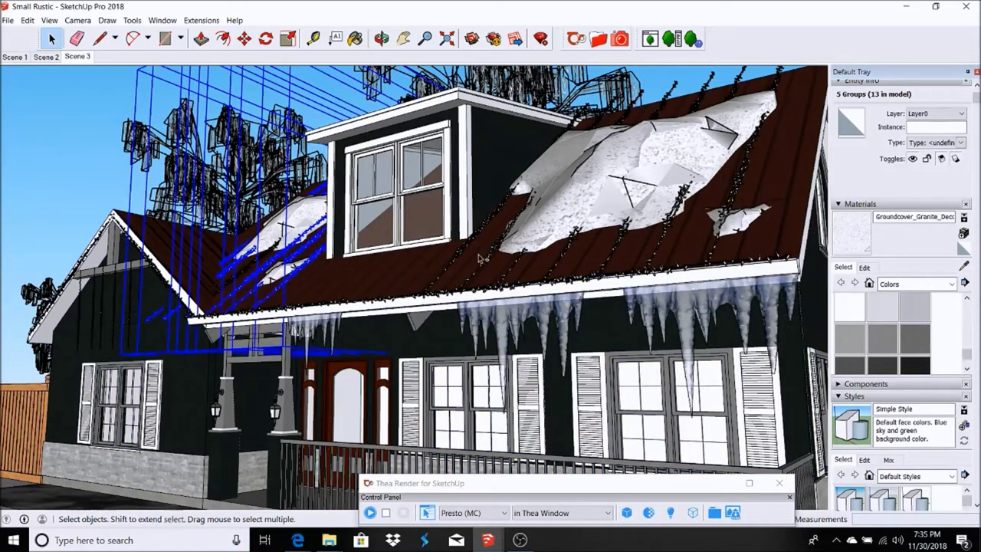
drag(521, 268, 569, 246)
key(s)
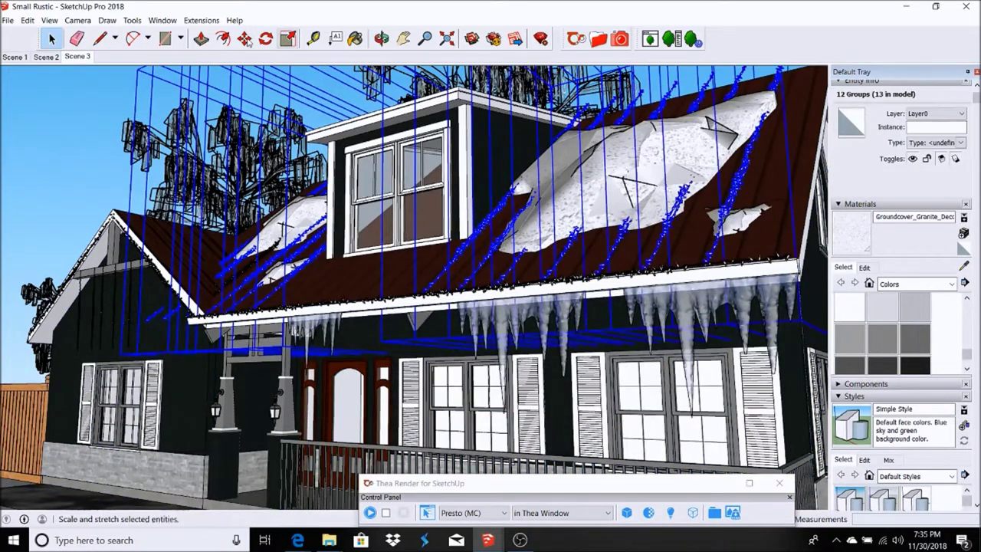
middle_drag(805, 211, 427, 90)
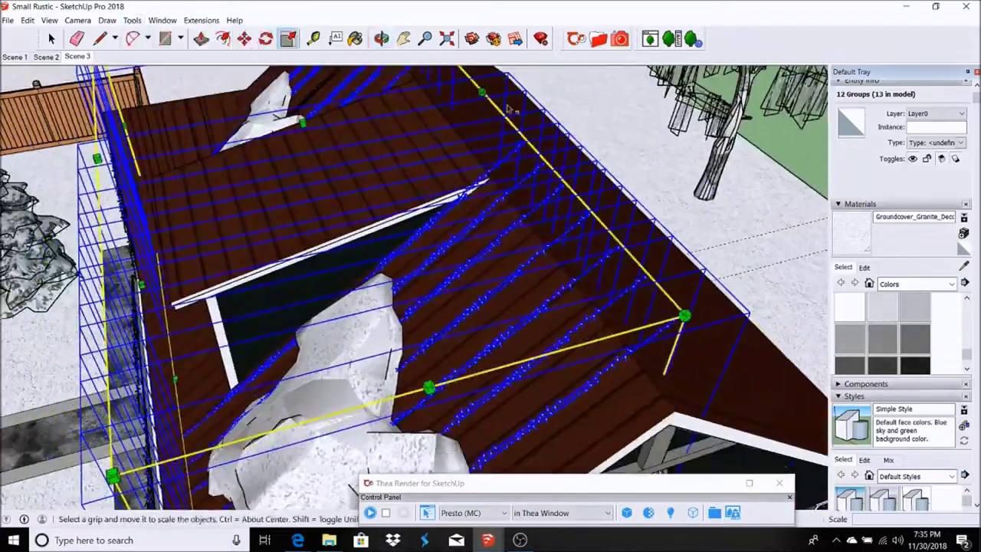
mouse_move(428, 89)
middle_down()
mouse_move(285, 231)
mouse_move(331, 195)
mouse_move(230, 230)
middle_up()
scroll(153, 222, up, 5)
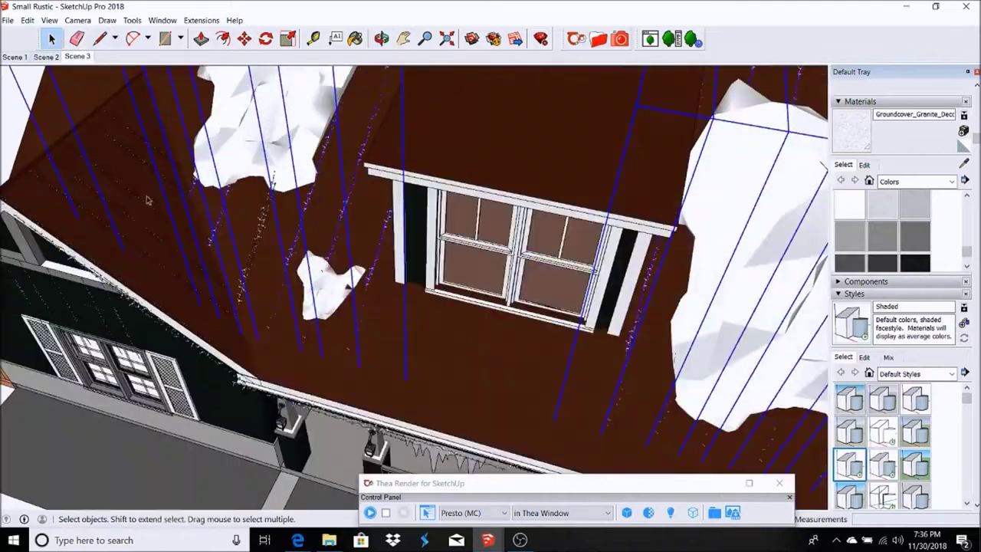
Step: Bring the view down to the dormer roof and paste another light strand copy
middle_drag(427, 136, 184, 287)
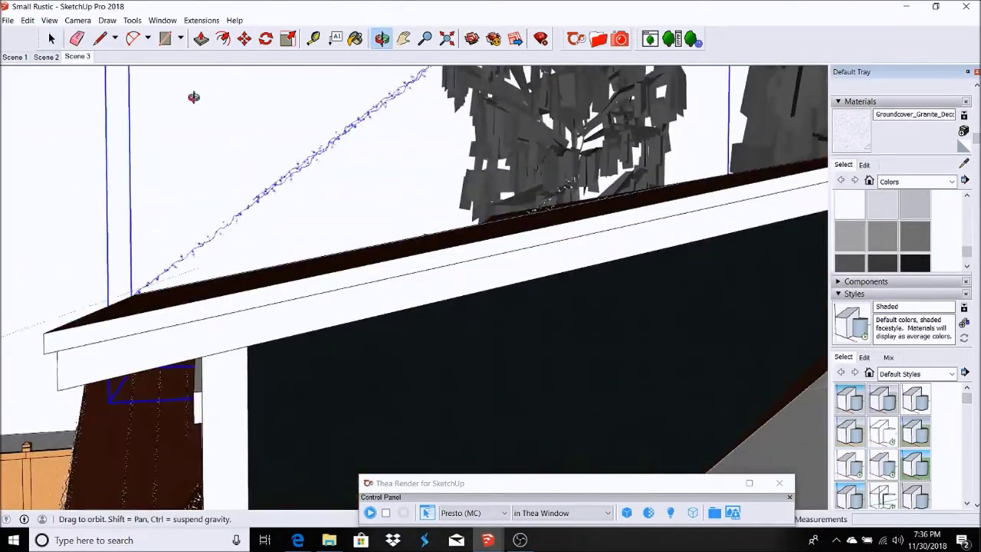
mouse_move(361, 249)
middle_down()
mouse_move(591, 158)
mouse_move(521, 176)
middle_up()
key(s)
middle_drag(428, 230, 172, 340)
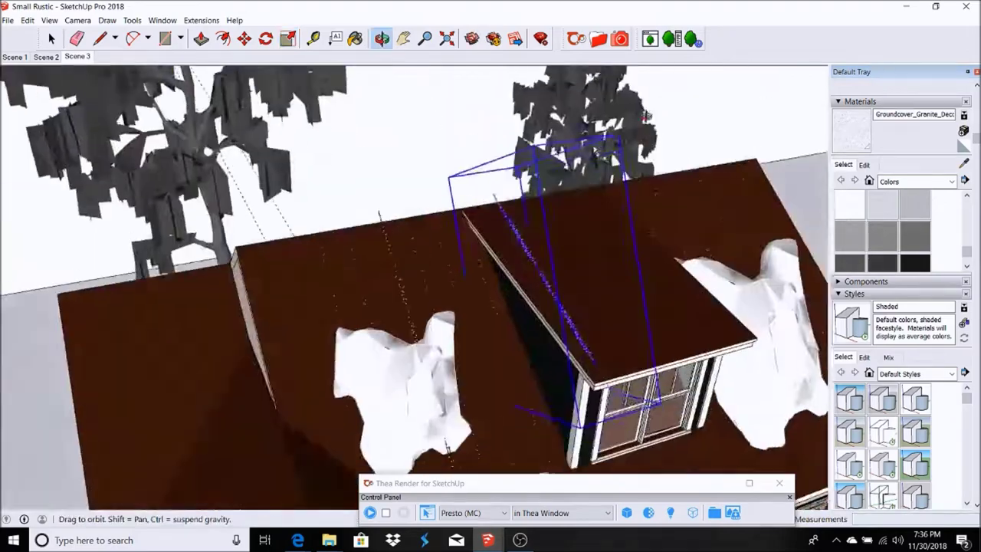
key(q)
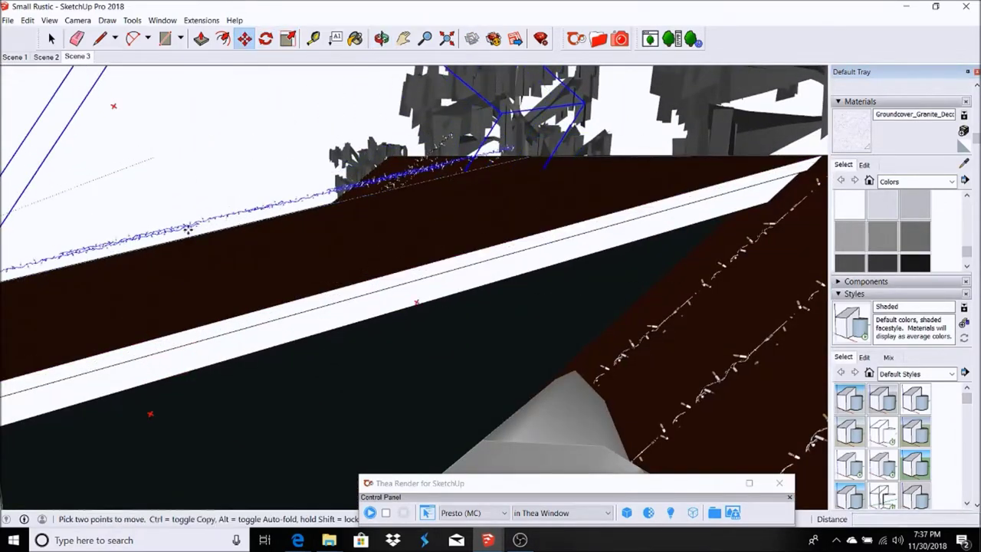
middle_drag(188, 228, 257, 57)
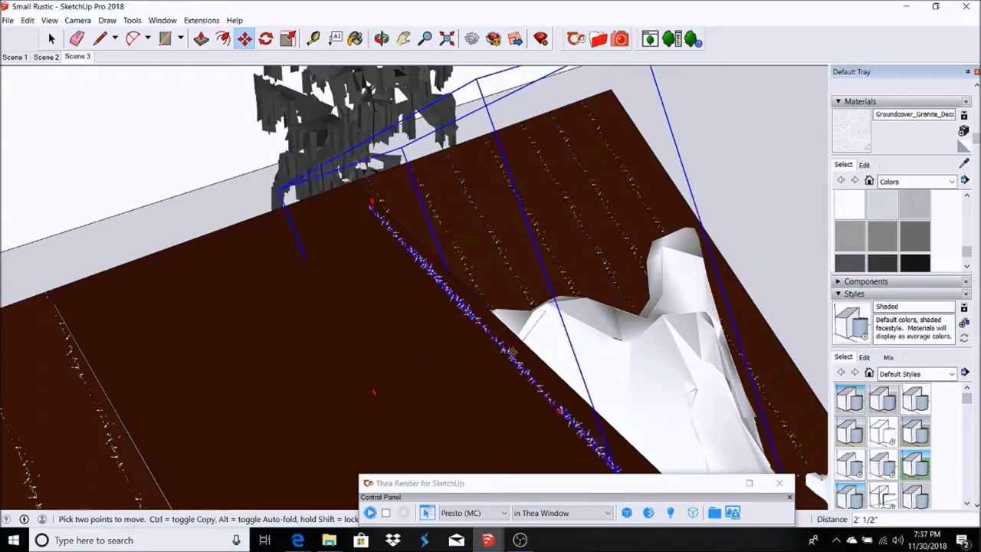
middle_drag(353, 72, 394, 68)
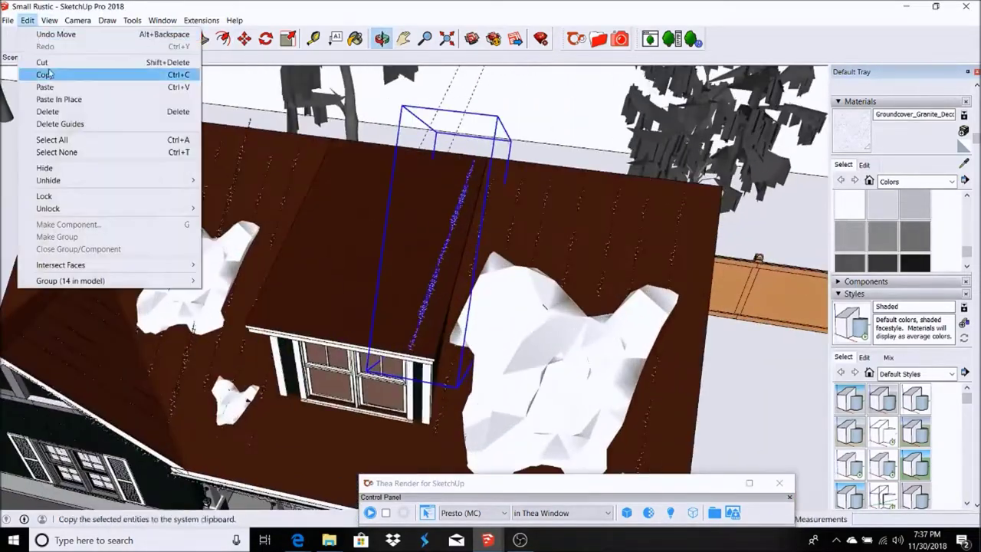
middle_drag(394, 67, 427, 184)
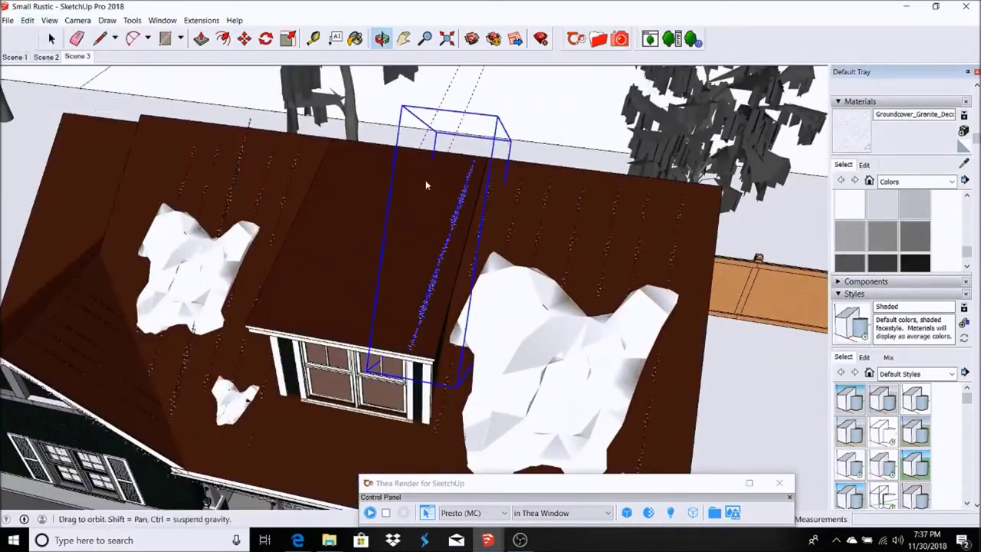
key(ctrl+v)
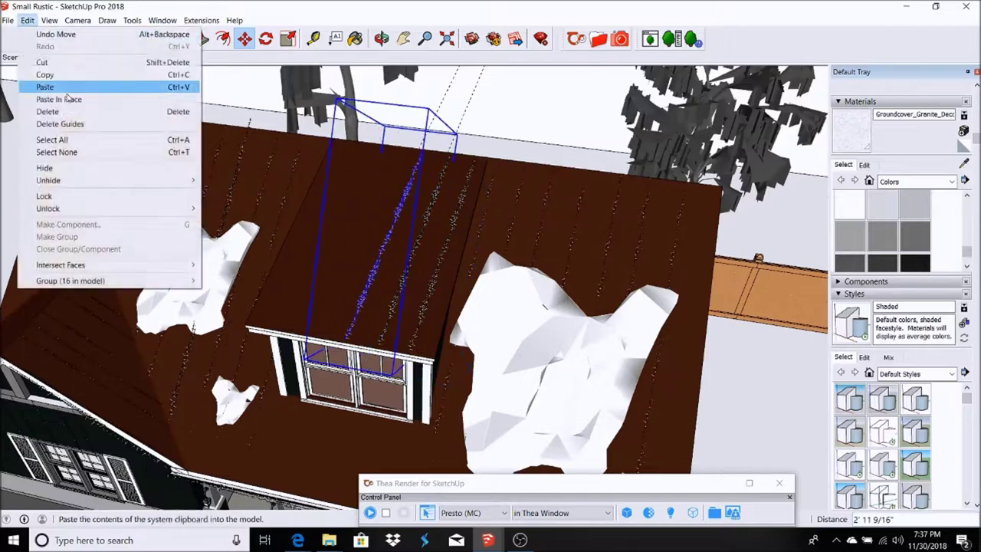
Step: Go to the string-light close-up scene and pick the Fluorescent 65W mid3 emitter
click(27, 21)
click(76, 56)
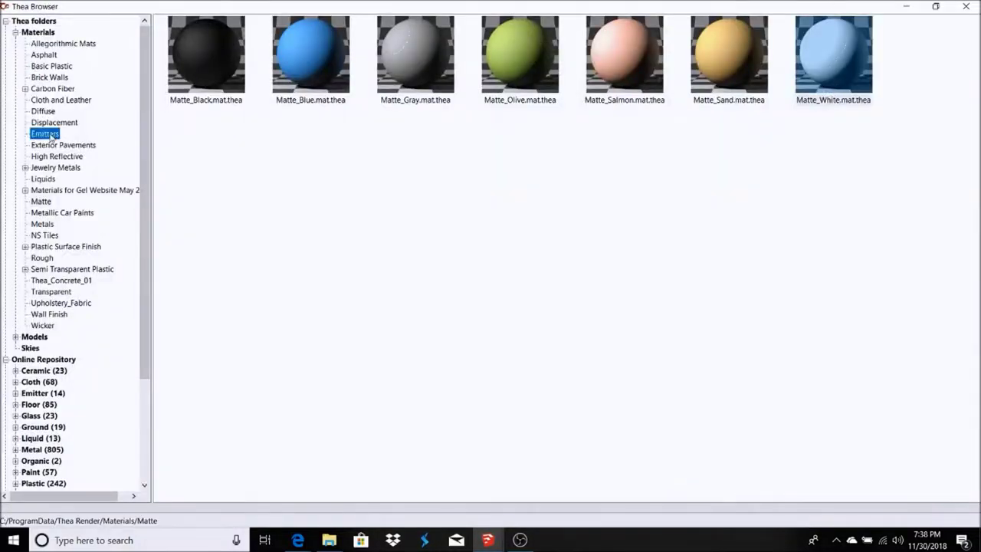
double_click(629, 56)
Step: Edit into the lamp components and paint their bulbs with the emitter material
double_click(381, 412)
double_click(477, 388)
key(space)
middle_drag(477, 379, 394, 274)
double_click(395, 279)
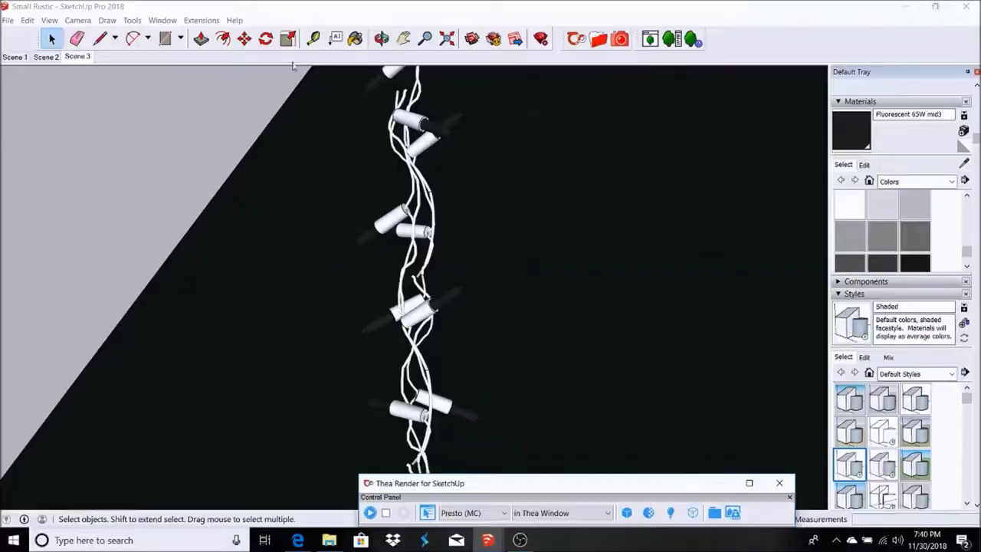
Step: Render the Scene 3 whole-house view interactively in Thea, then restore the window down
click(78, 57)
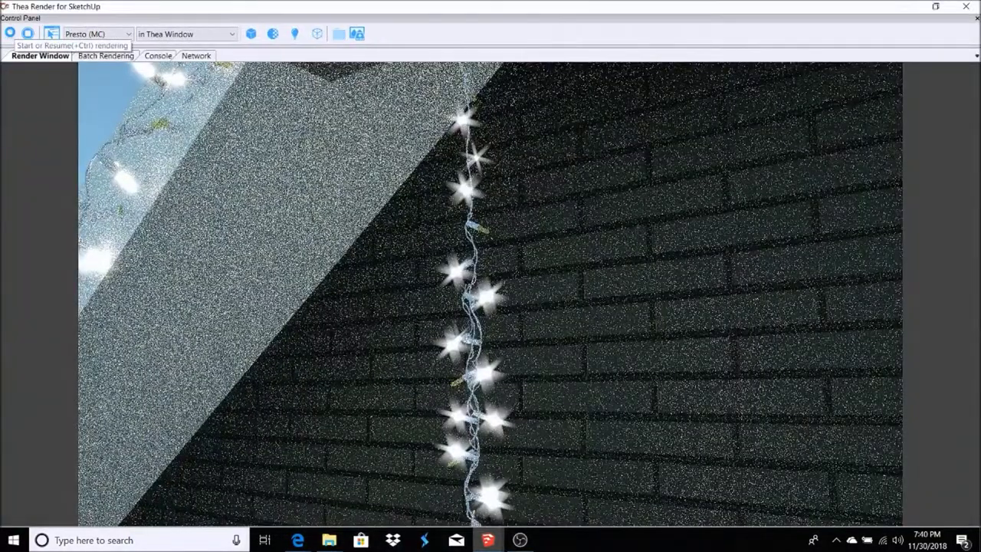
click(10, 33)
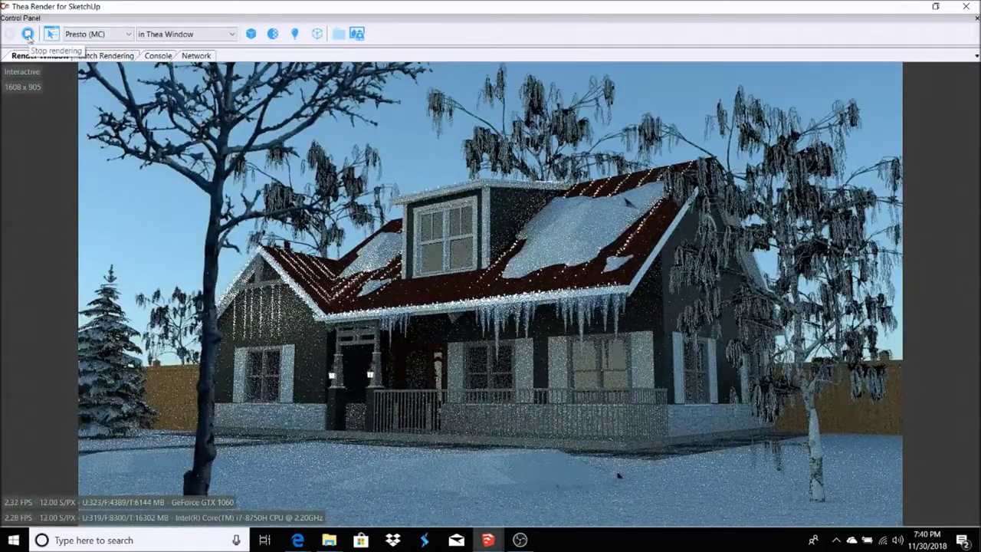
click(936, 7)
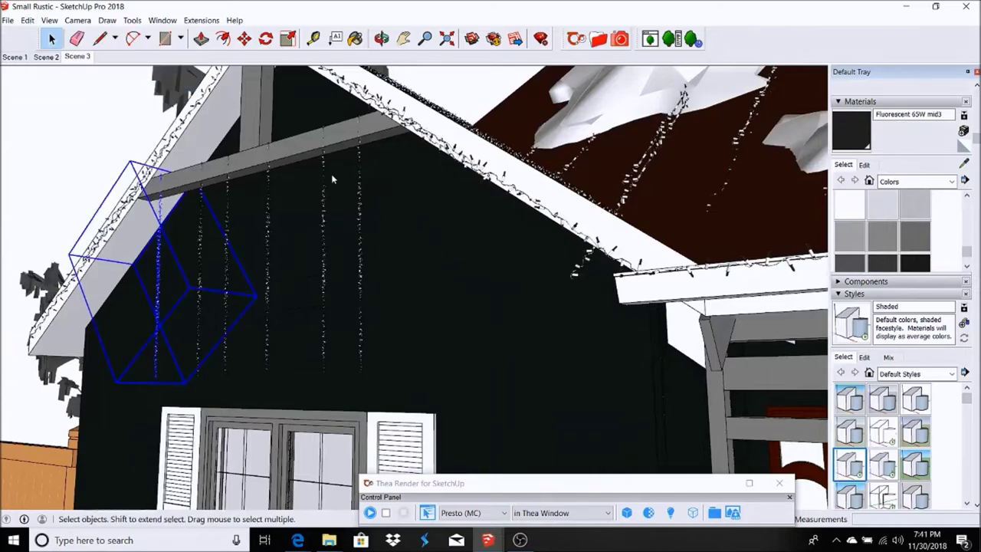
Step: Paste the light strand in place and move it along the base trim under the windows
key(ctrl+v)
mouse_move(387, 366)
middle_down()
mouse_move(456, 286)
mouse_move(293, 288)
middle_up()
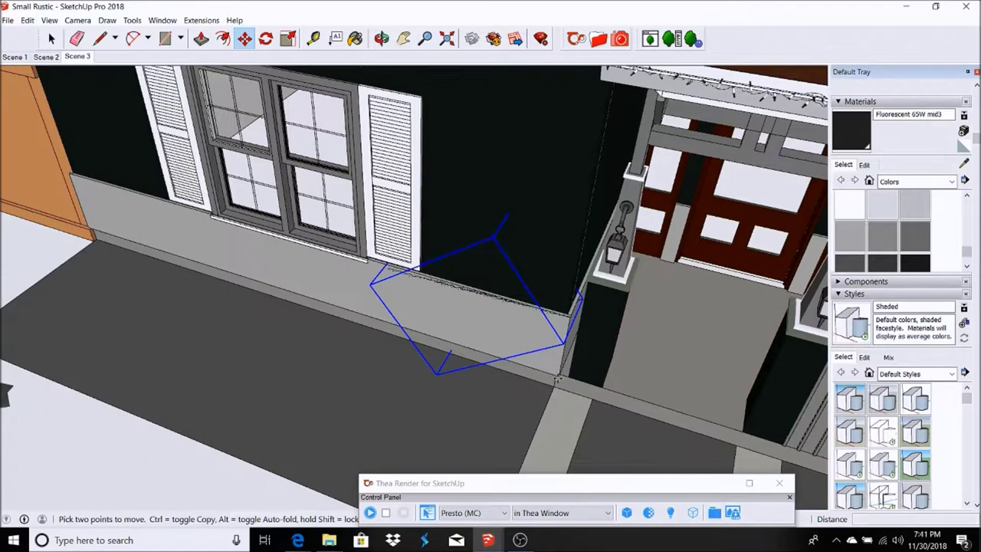
middle_drag(558, 379, 406, 333)
middle_drag(661, 410, 252, 292)
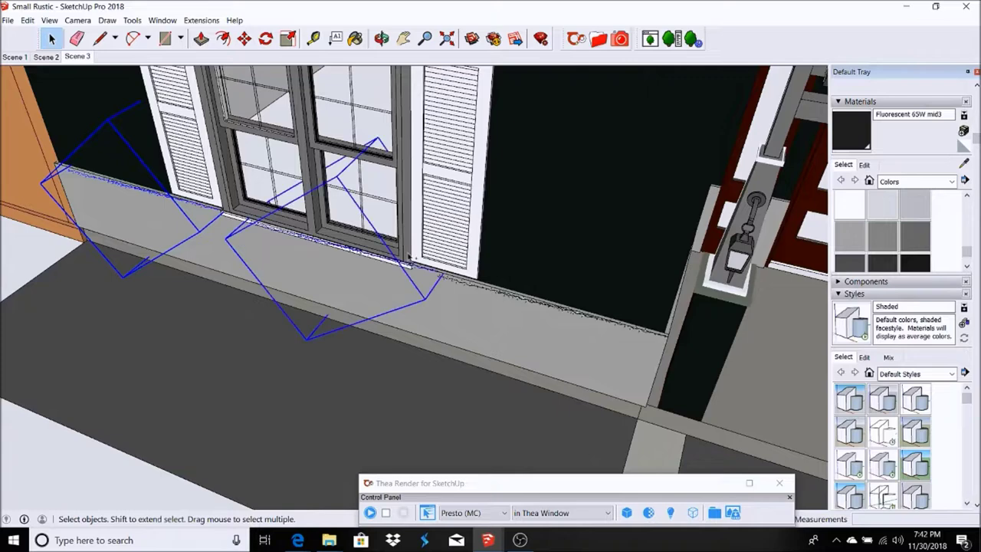
click(27, 20)
click(59, 98)
key(m)
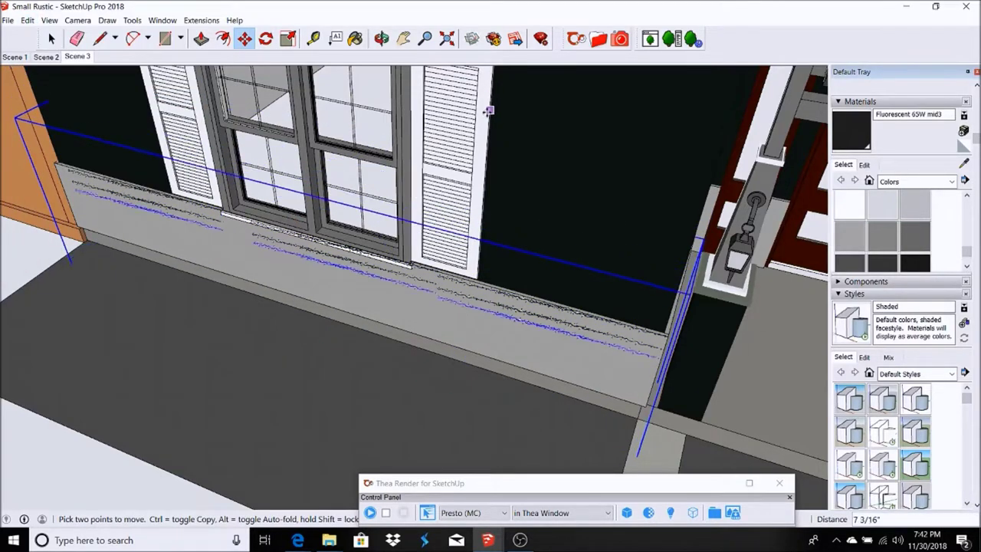
click(77, 56)
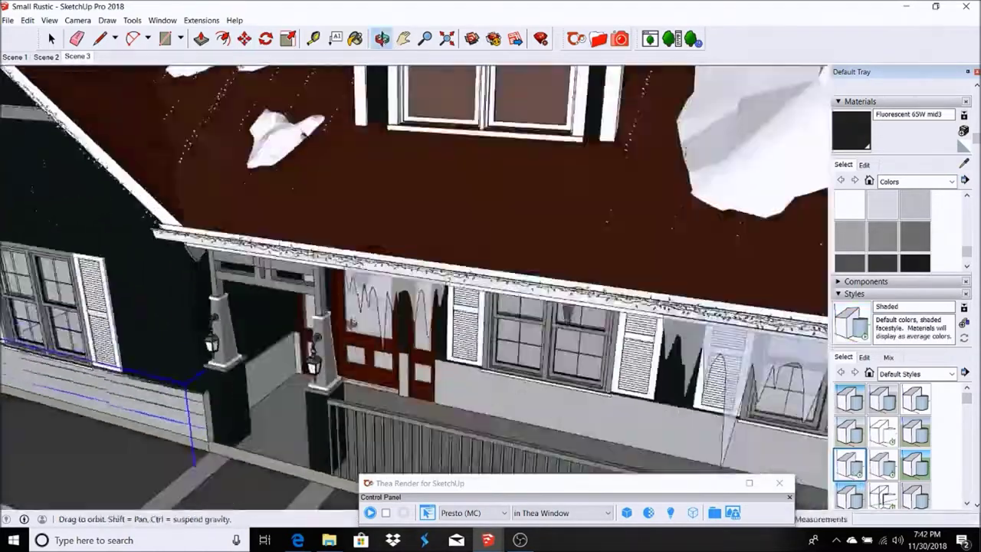
Step: Paste the strand in place at the porch and try rotating it about the railing
middle_drag(77, 56, 172, 122)
click(26, 20)
click(44, 96)
key(m)
key(q)
click(186, 318)
scroll(460, 307, up, 5)
click(702, 352)
scroll(702, 352, down, 5)
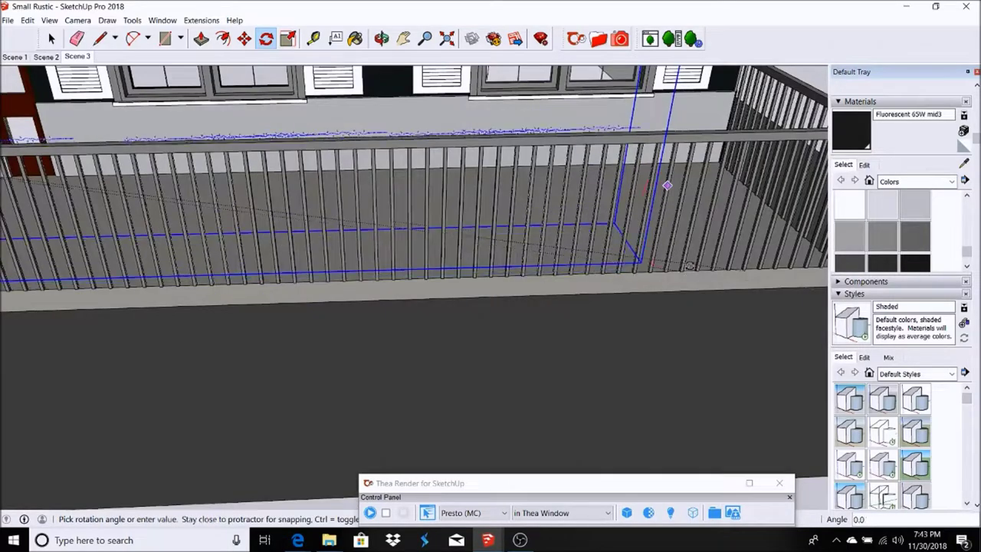
key(Escape)
Step: Retry rotating the strand from its end, then cancel and switch to Move
scroll(490, 307, up, 5)
click(253, 187)
click(490, 295)
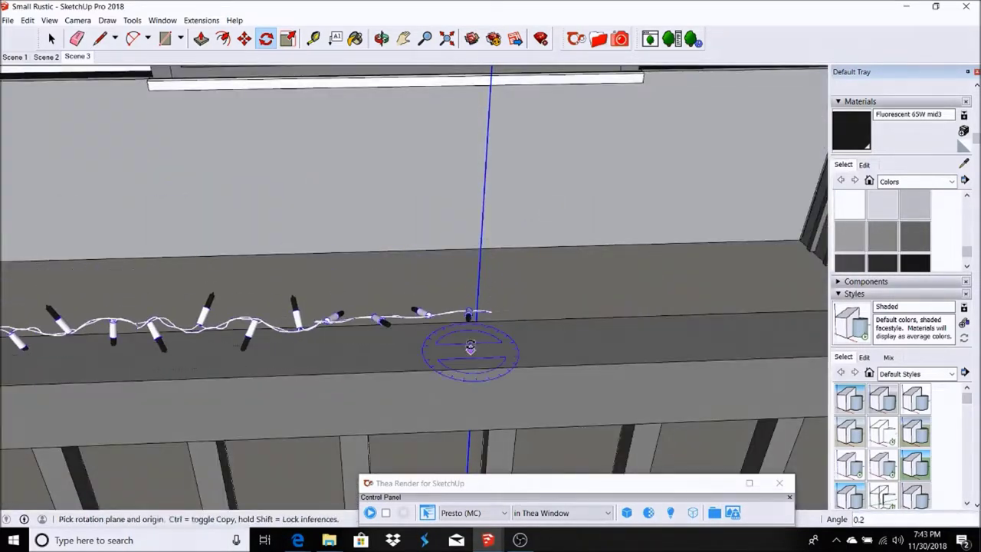
key(Escape)
scroll(490, 296, down, 5)
key(s)
click(49, 20)
key(m)
Step: Paste another light strand copy and view the house corner and railing
click(27, 20)
click(43, 82)
click(29, 21)
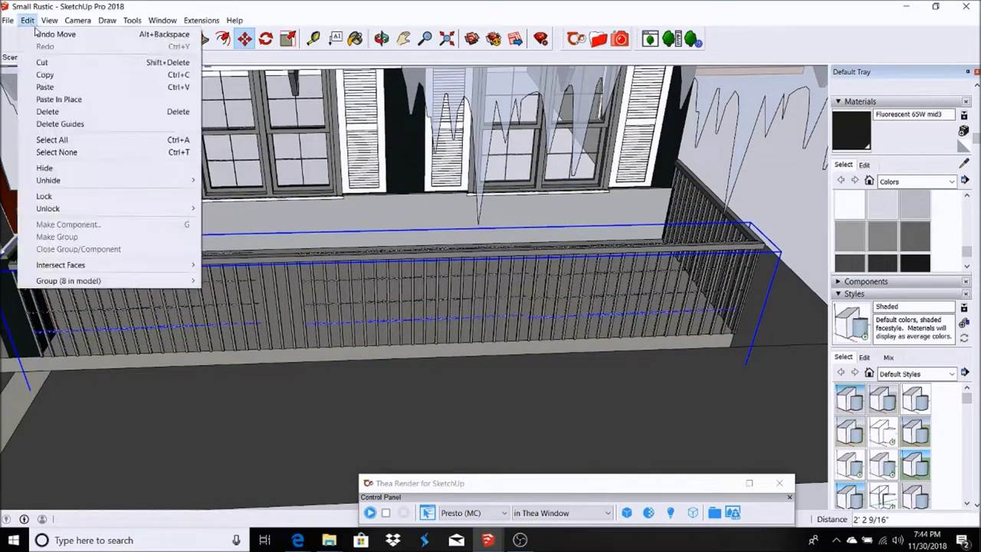
scroll(333, 130, down, 5)
middle_drag(230, 230, 269, 431)
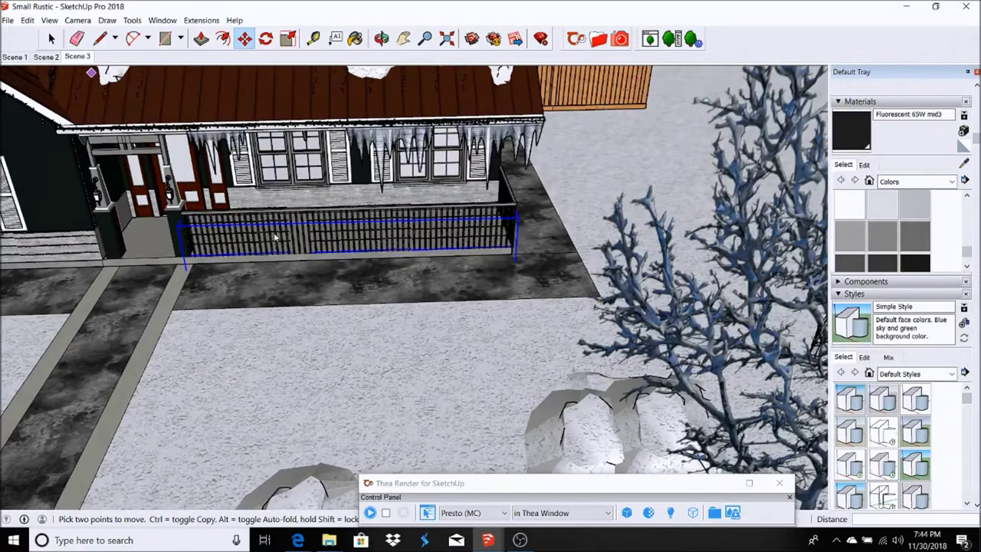
scroll(432, 357, up, 5)
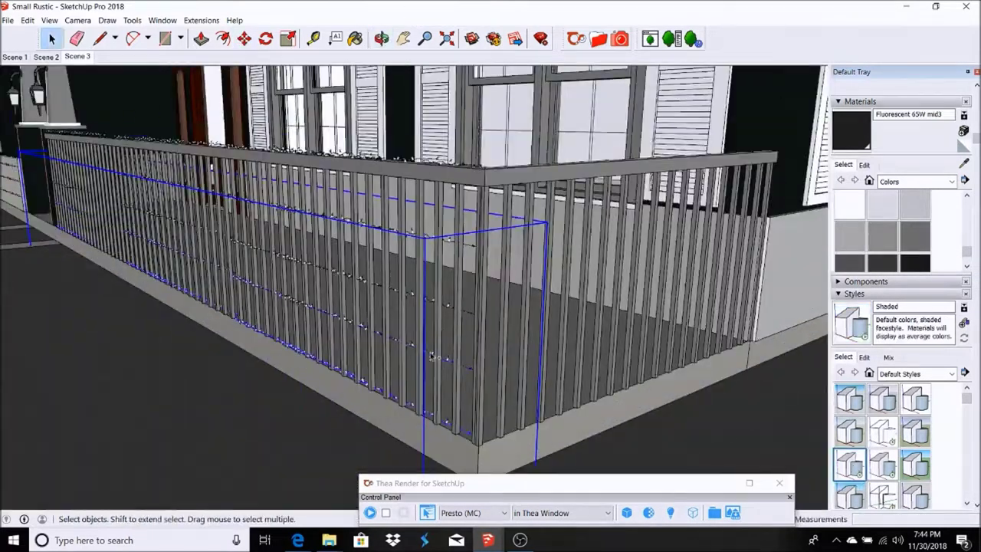
scroll(442, 162, down, 3)
Step: Paste one more strand, place it along the porch railing, and return to the whole-house scene
click(27, 20)
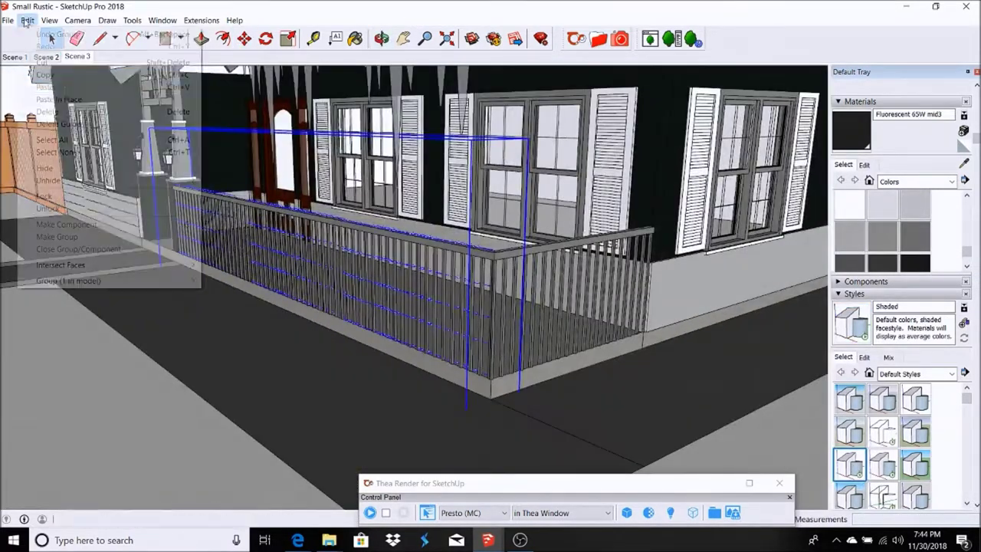
click(245, 39)
click(508, 389)
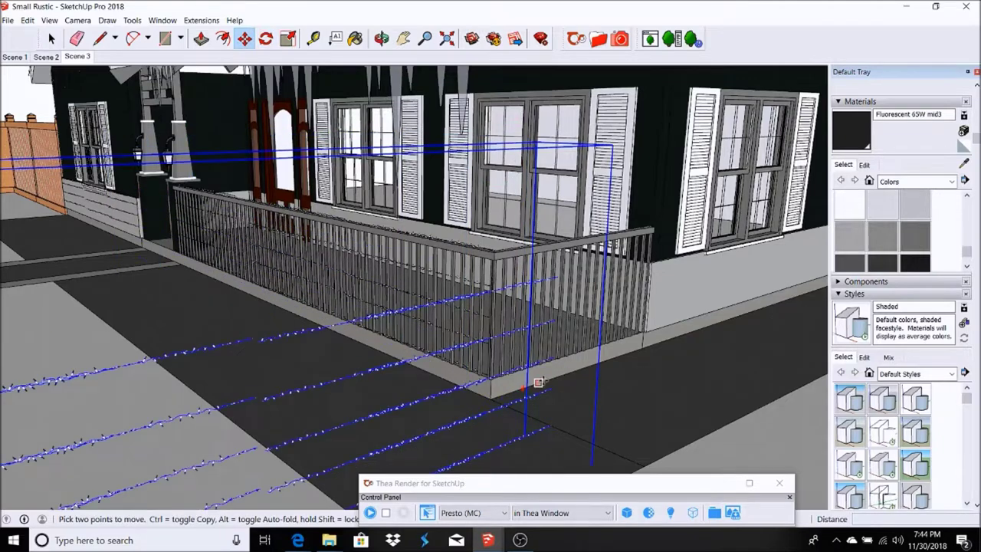
click(526, 386)
click(31, 58)
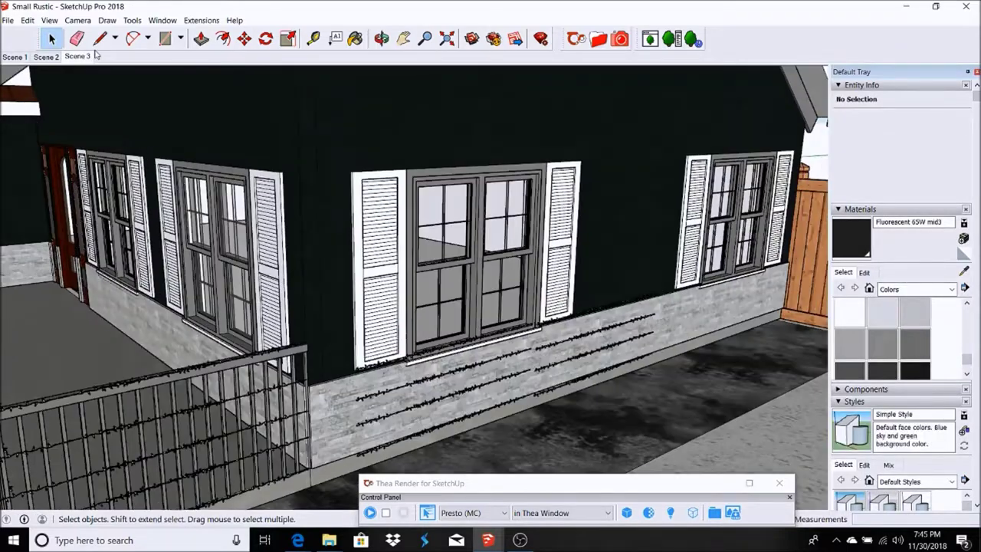
click(90, 56)
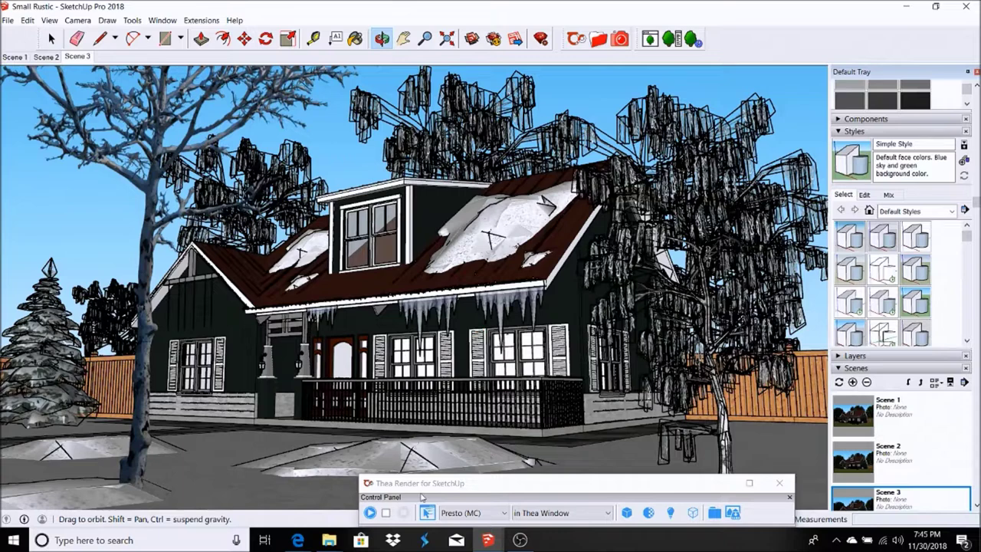
Step: Enlarge the Thea Render window to review the lights glowing along the roof edges
double_click(612, 482)
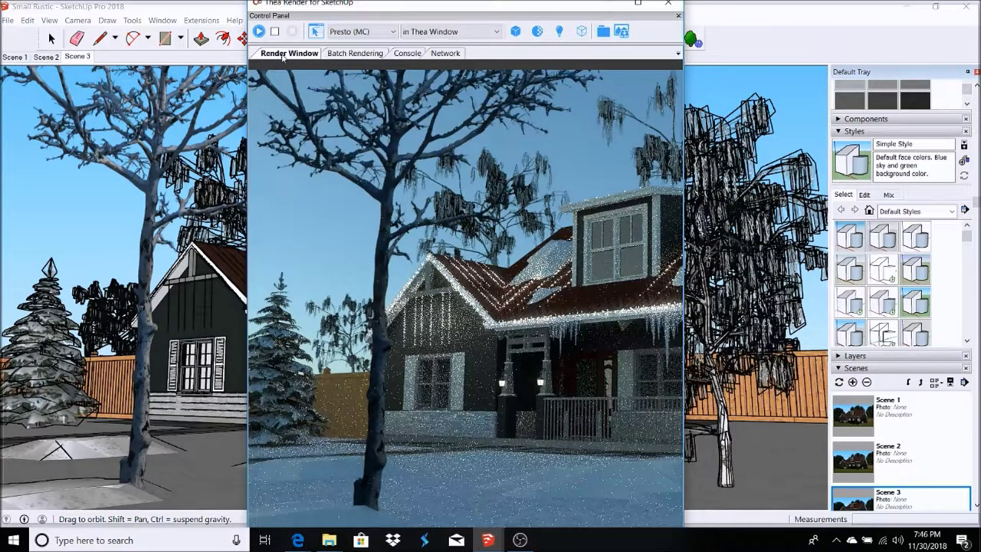